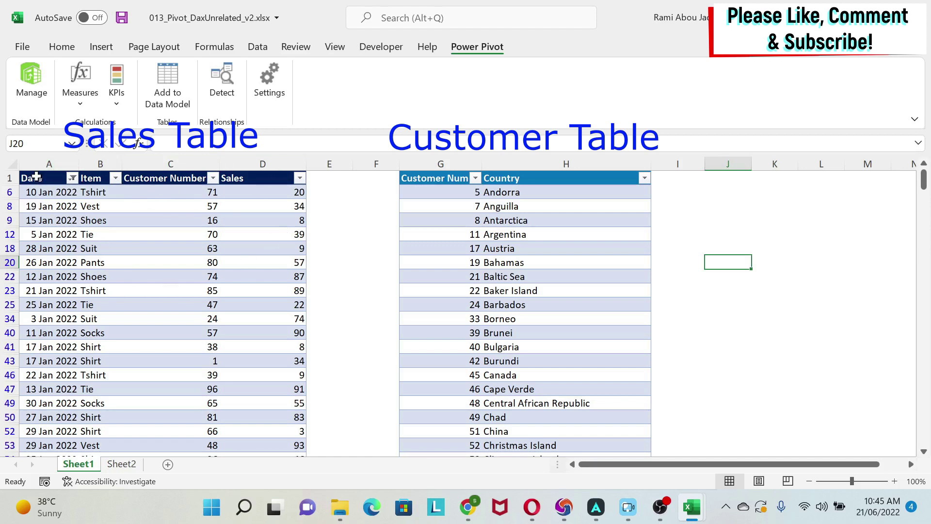
- Inspect the Sales table's Date, Item and Customer Number headers and column G, then open Power Pivot
click(37, 175)
click(93, 175)
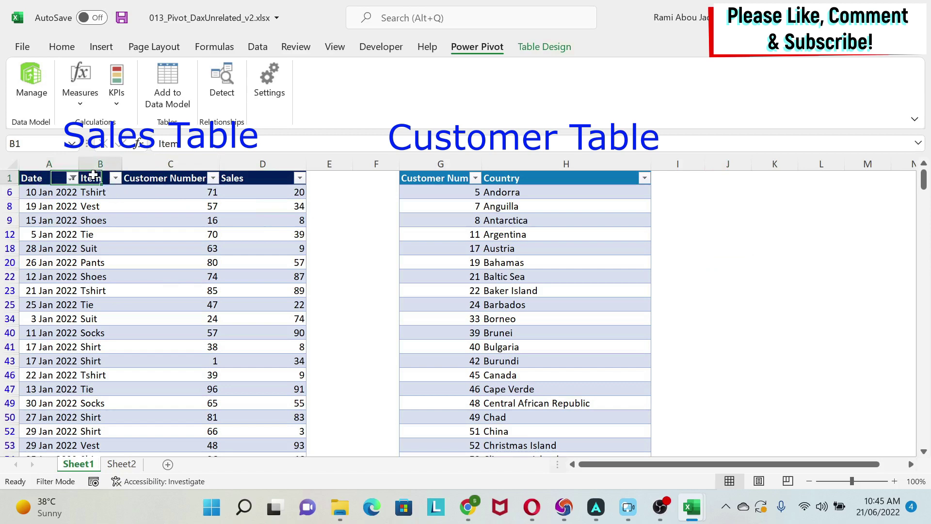
click(189, 179)
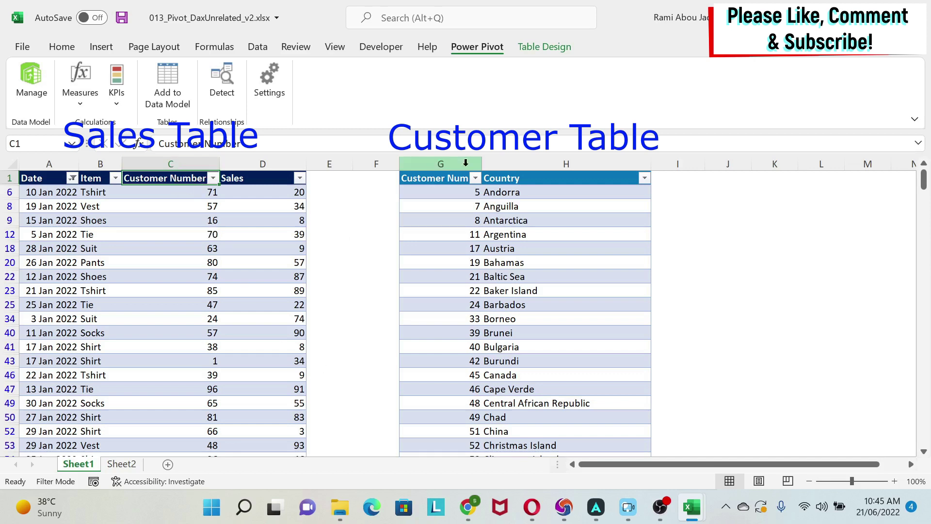
click(451, 163)
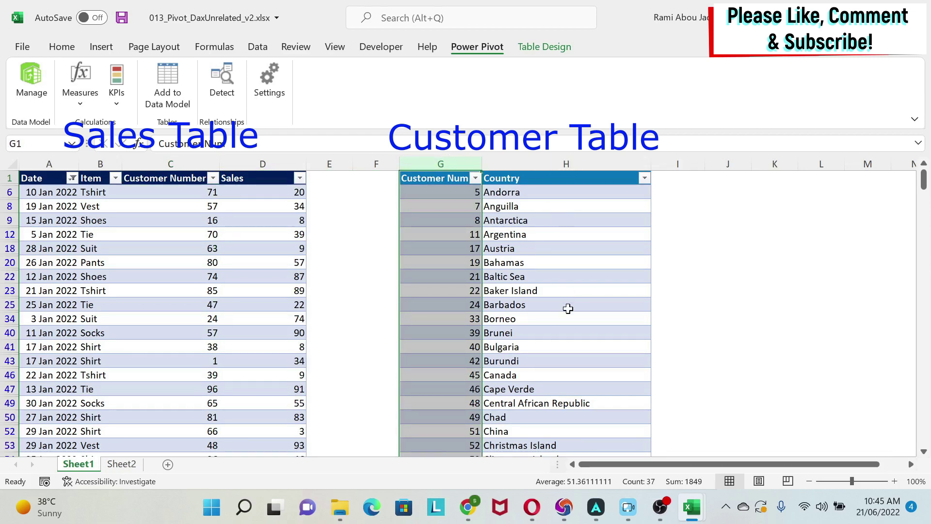
click(21, 80)
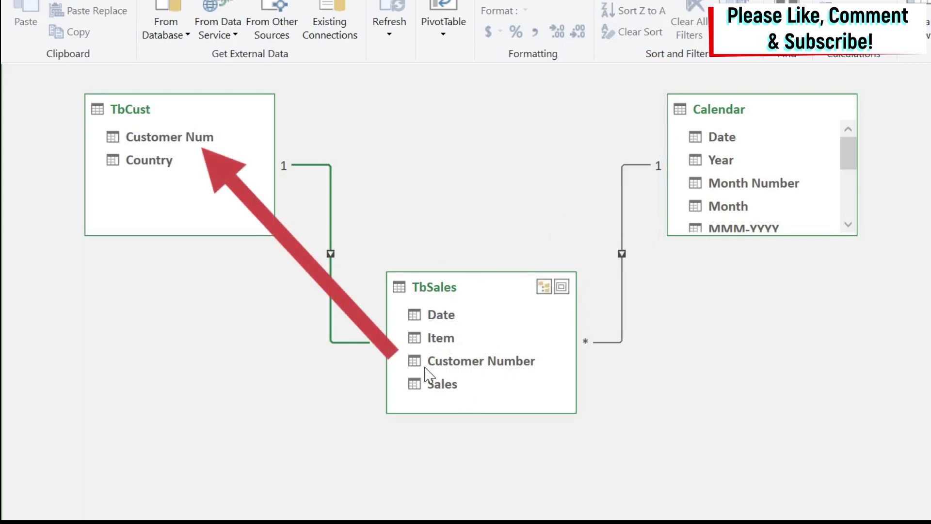
- Trace the Customer Number to Customer Num relationship, then return to the Sheet2 month pivot
drag(426, 365, 161, 138)
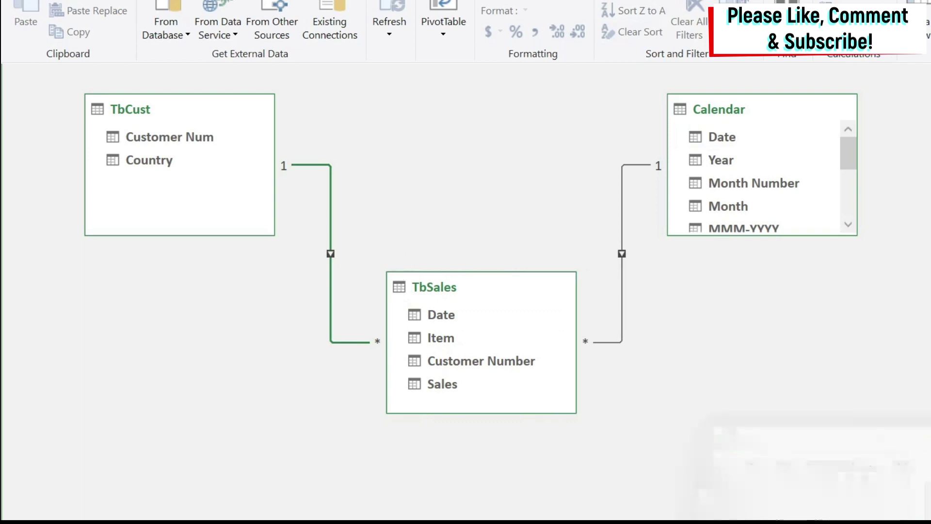
click(812, 488)
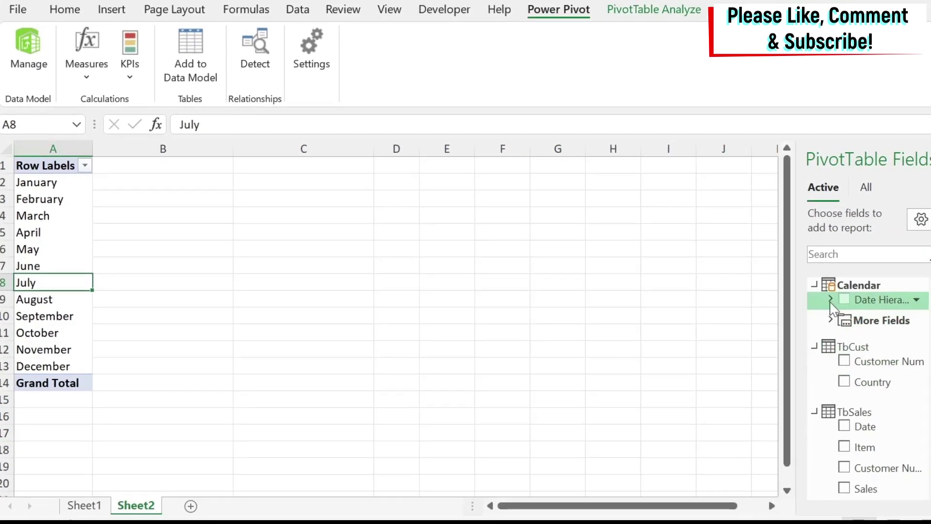
- Add TbCust Country to the pivot values as Count of Country, showing 100 per month
click(831, 320)
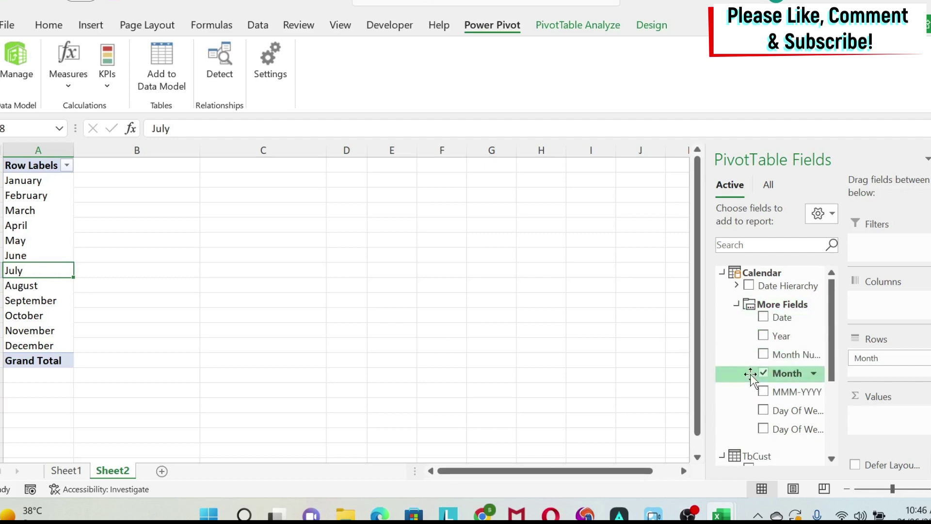
scroll(750, 373, down, 3)
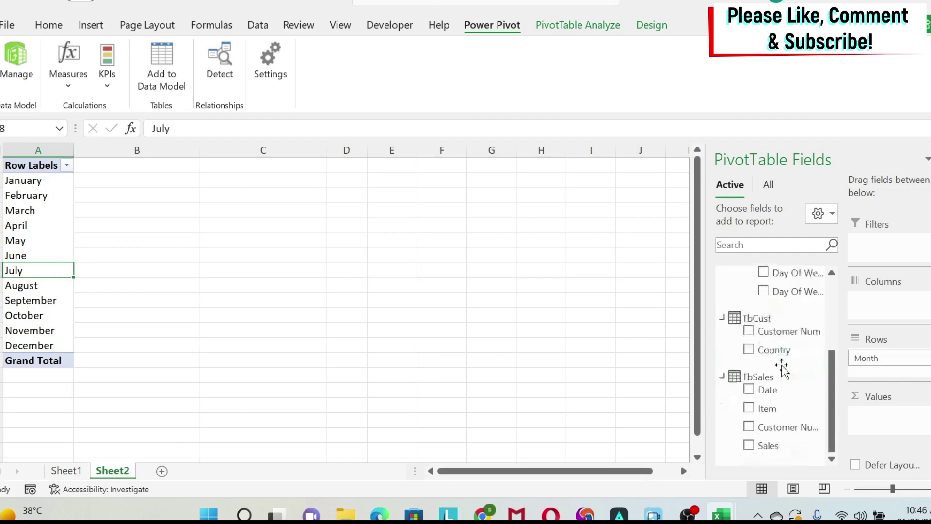
drag(774, 350, 903, 416)
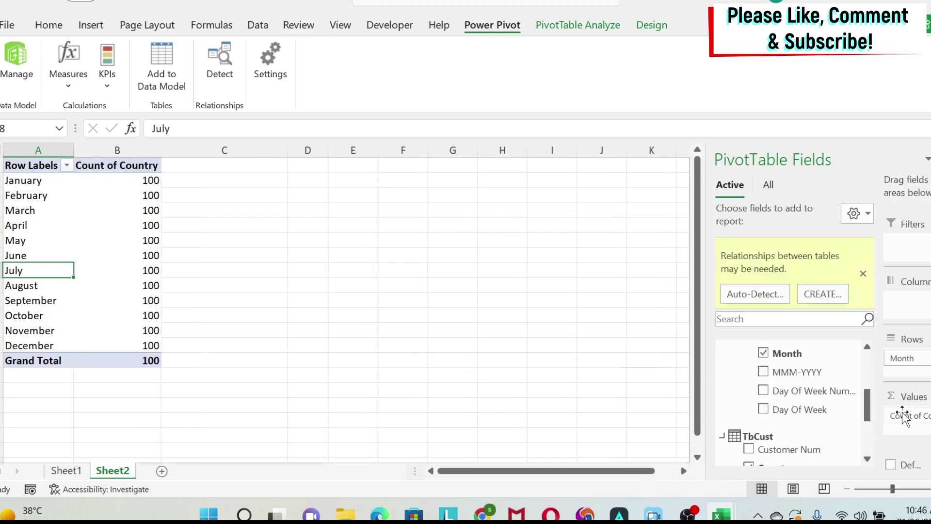
click(903, 417)
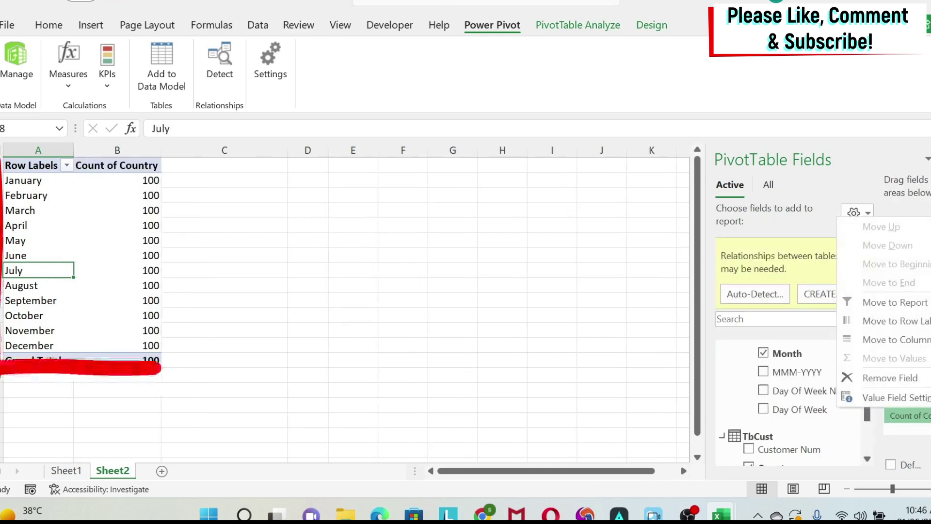
- Summarize Country as a Distinct Count, giving 97 for every month and the total
click(906, 401)
scroll(463, 303, down, 2)
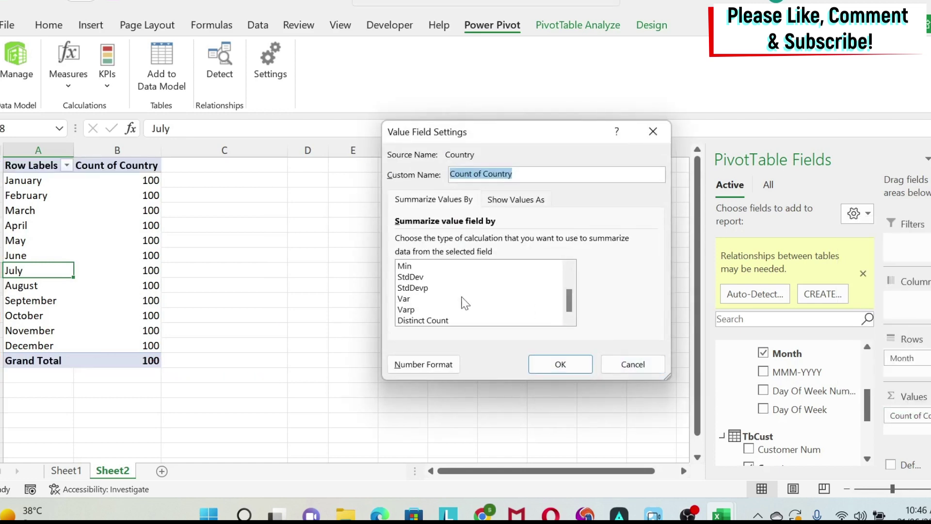
double_click(445, 321)
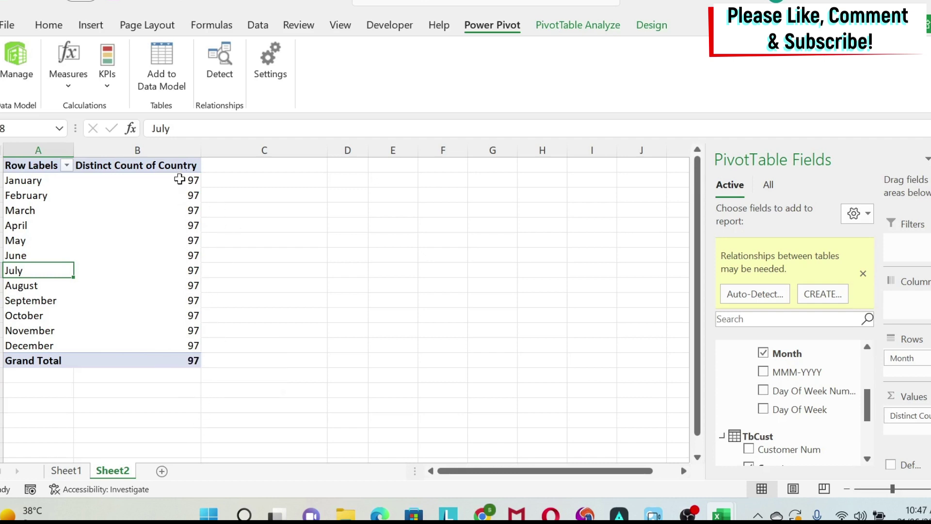
mouse_move(174, 359)
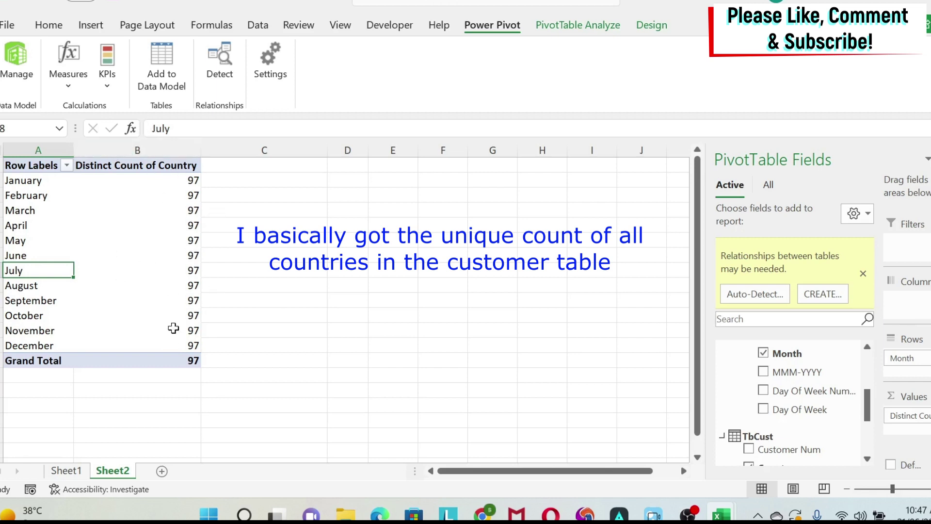
mouse_move(172, 328)
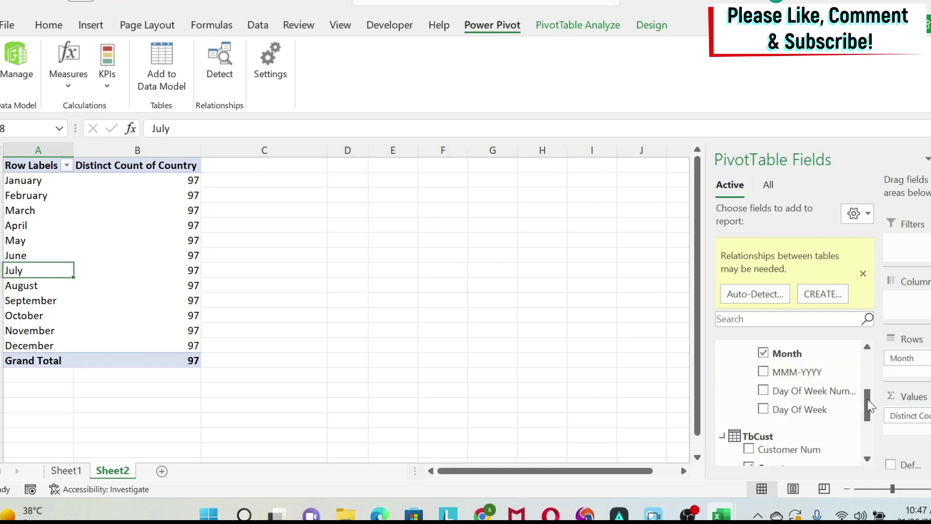
mouse_move(869, 407)
mouse_down()
mouse_move(870, 367)
mouse_move(875, 417)
mouse_up()
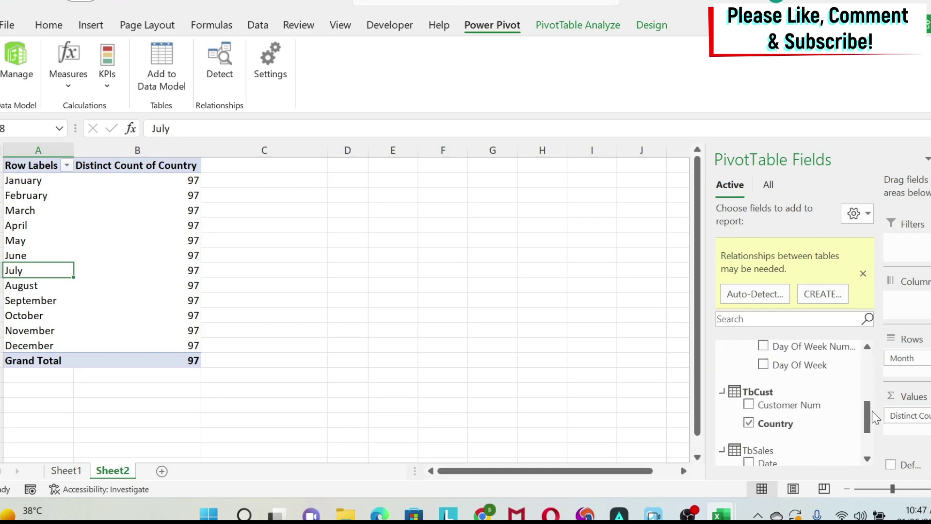
- Add a new TbSales measure named UniqueCountry and move into its Formula box
scroll(769, 443, down, 2)
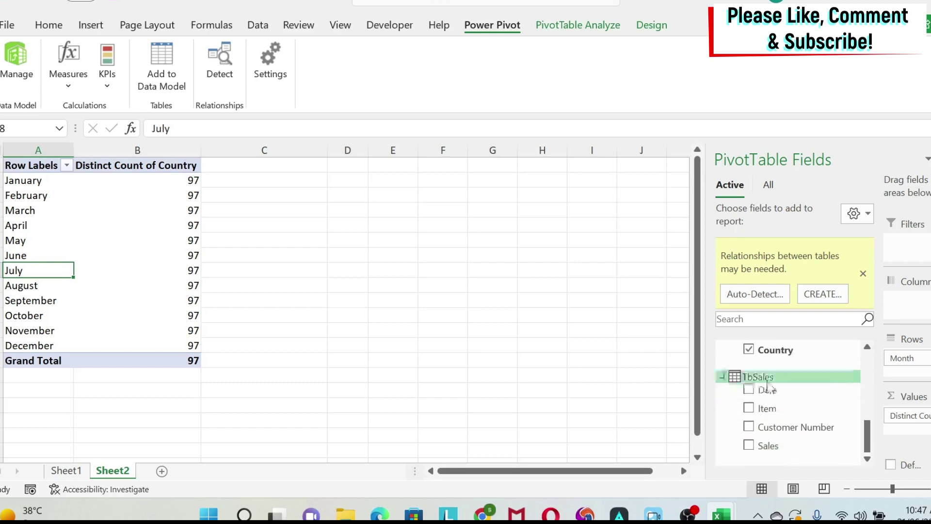
right_click(767, 383)
click(839, 390)
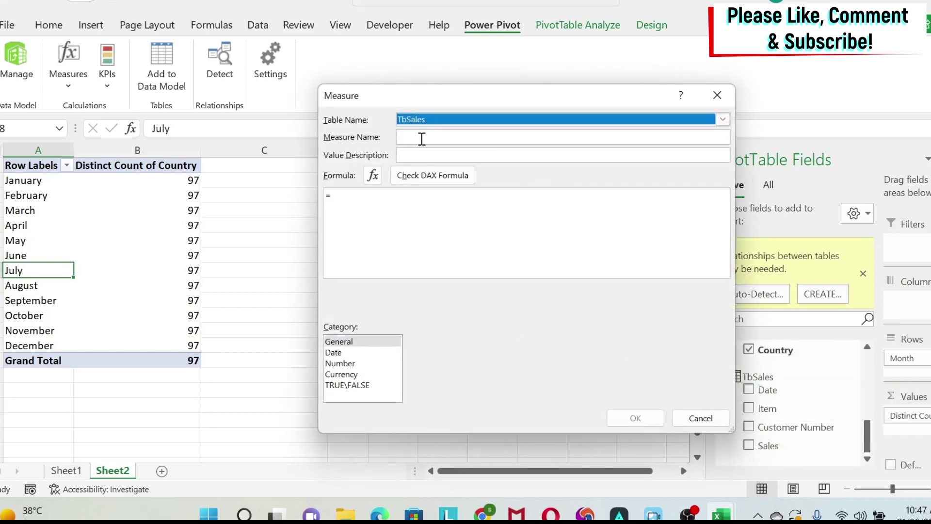
click(420, 137)
text(UniqueCountry)
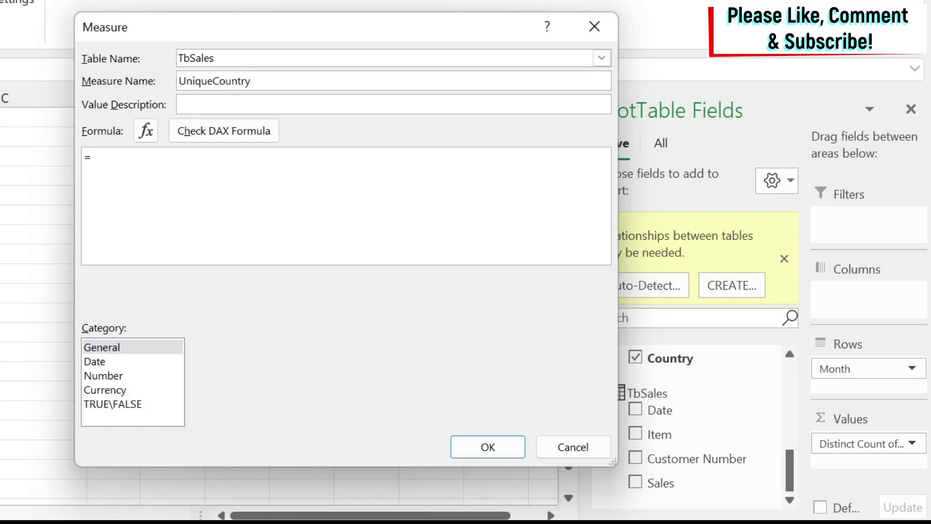
click(282, 188)
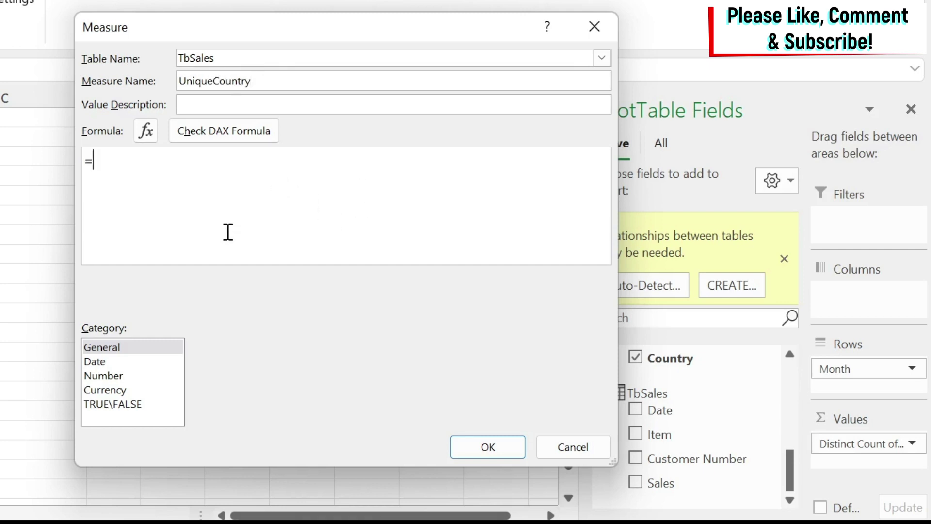
- Enter the formula =calculate(DISTINCTCOUNT(TbCust[Country]),TbSales) and check it for errors
text(calculate)
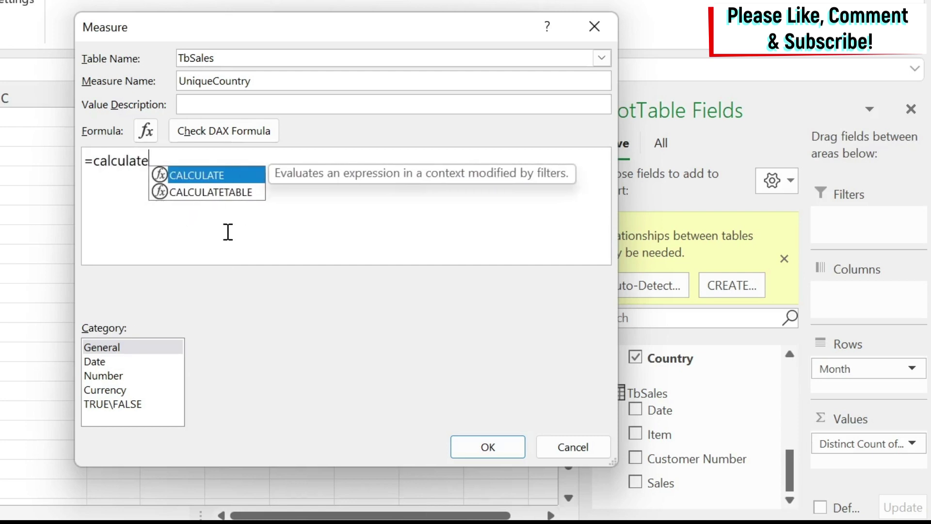
text((dis)
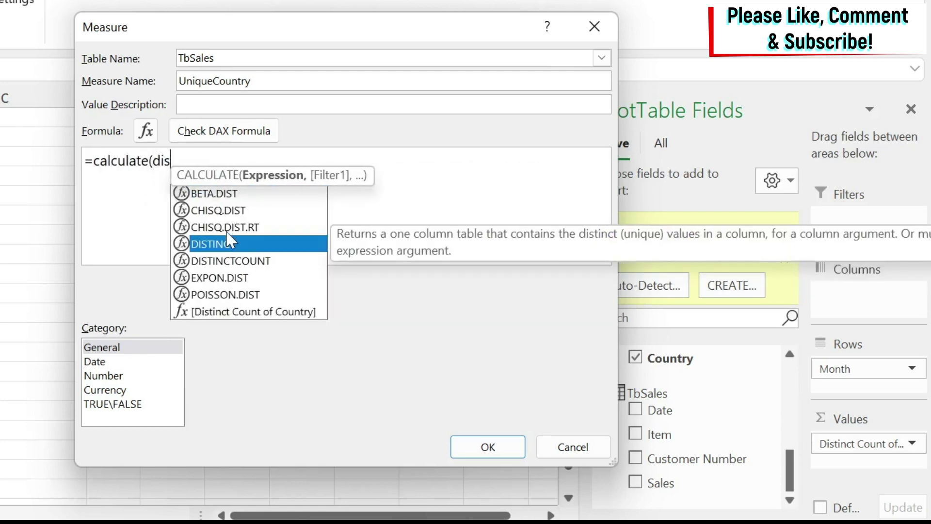
double_click(231, 261)
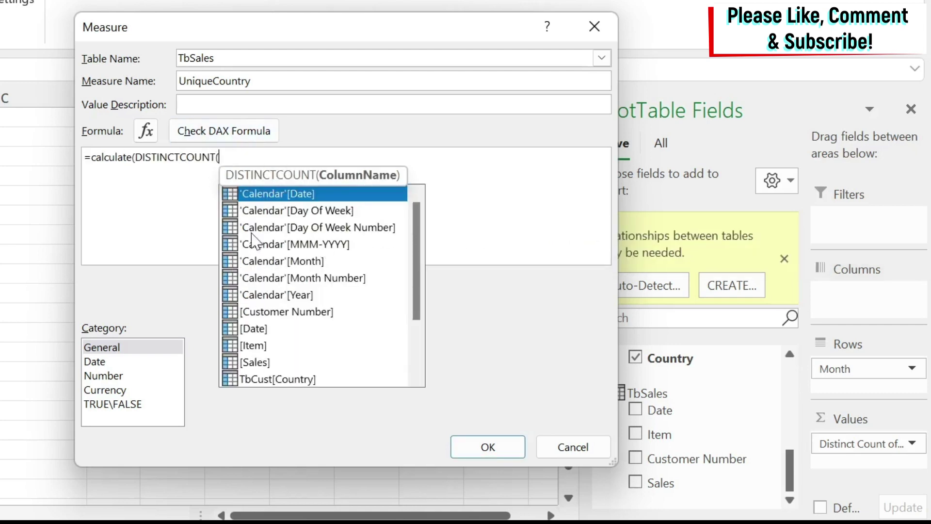
text(coun)
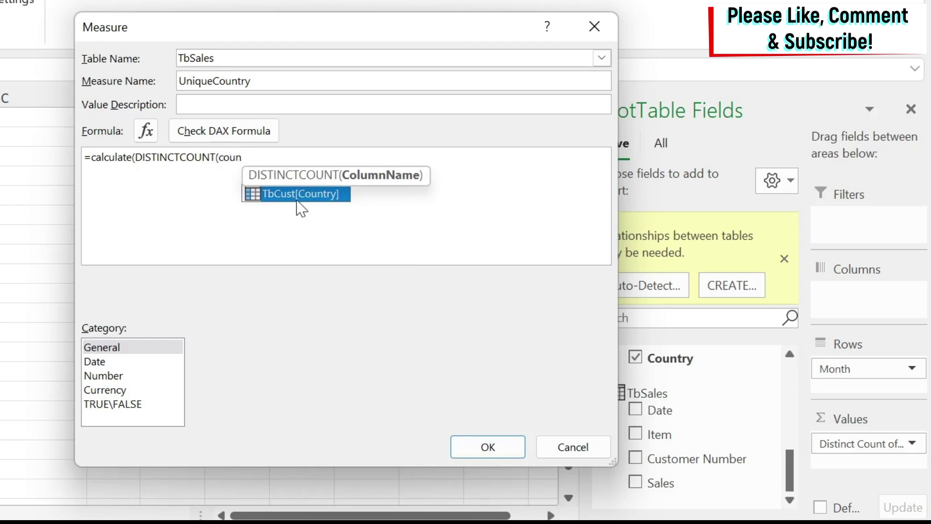
double_click(299, 194)
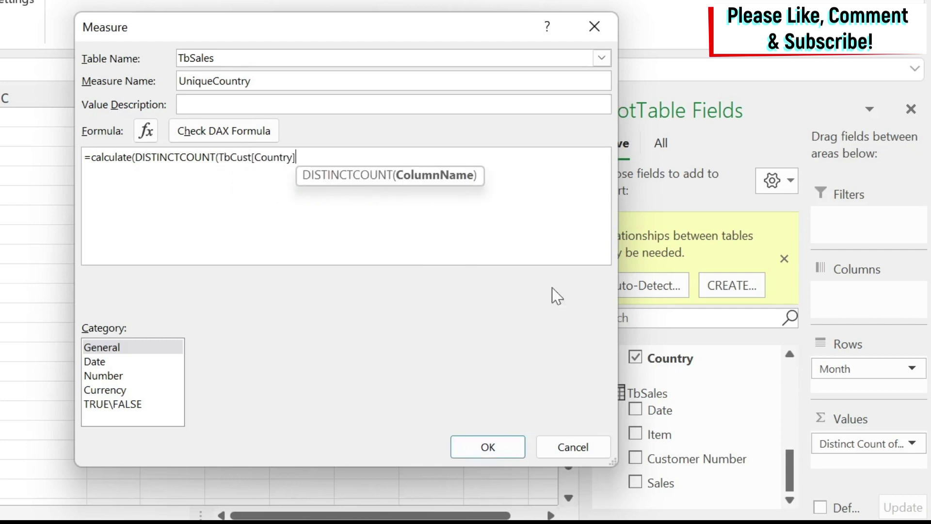
text(),)
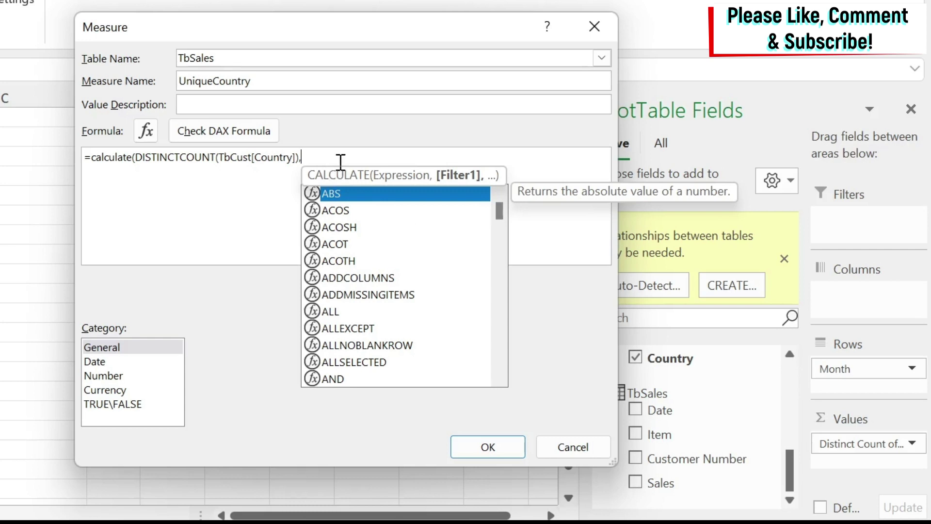
text(sales)
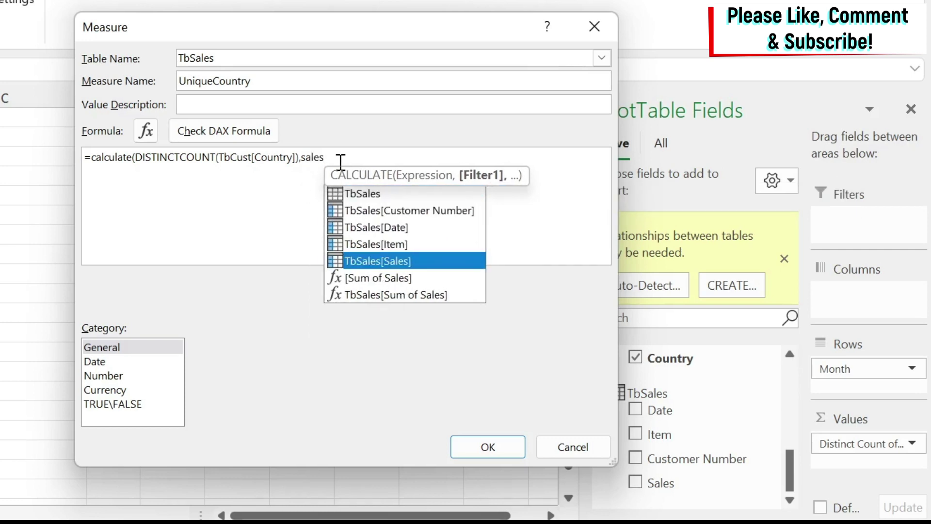
click(389, 194)
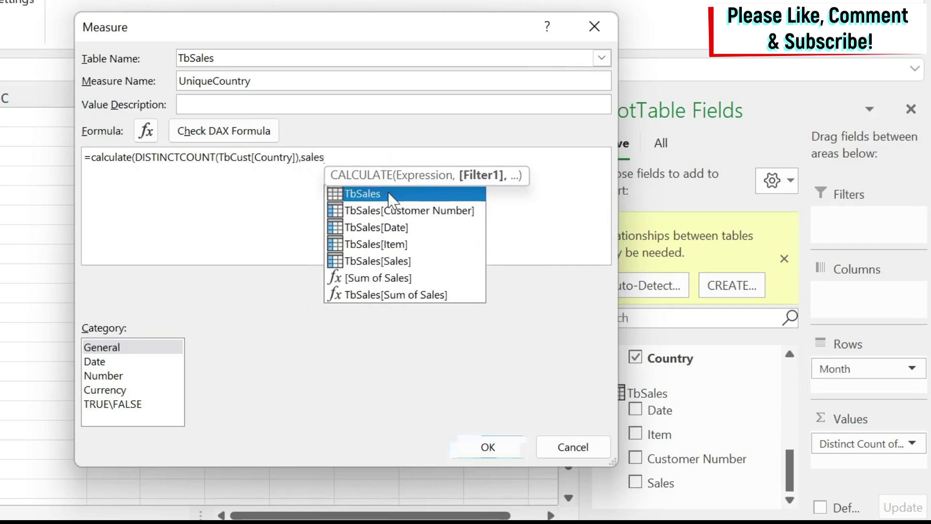
double_click(390, 195)
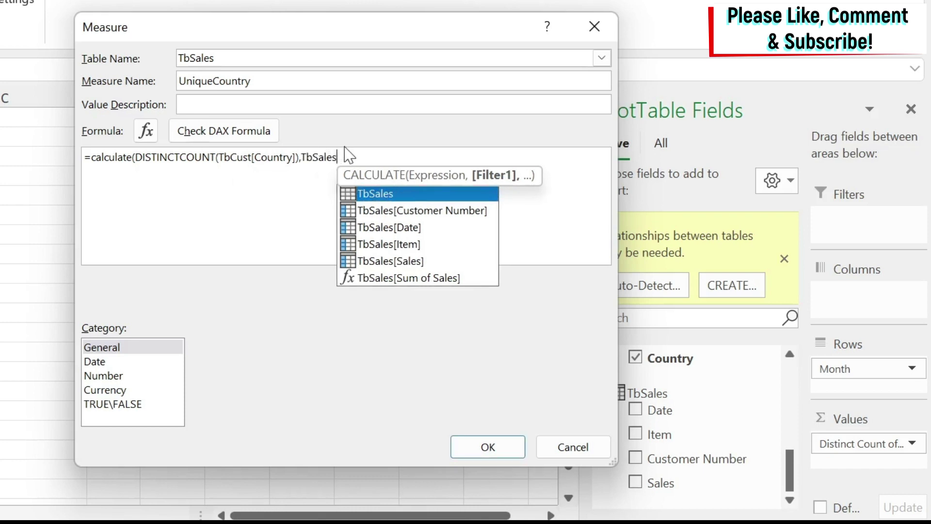
text())
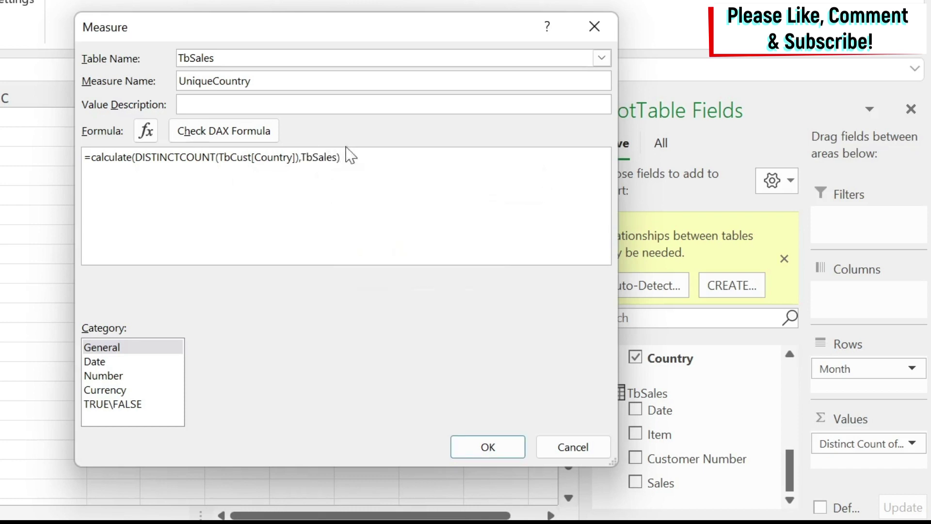
click(221, 130)
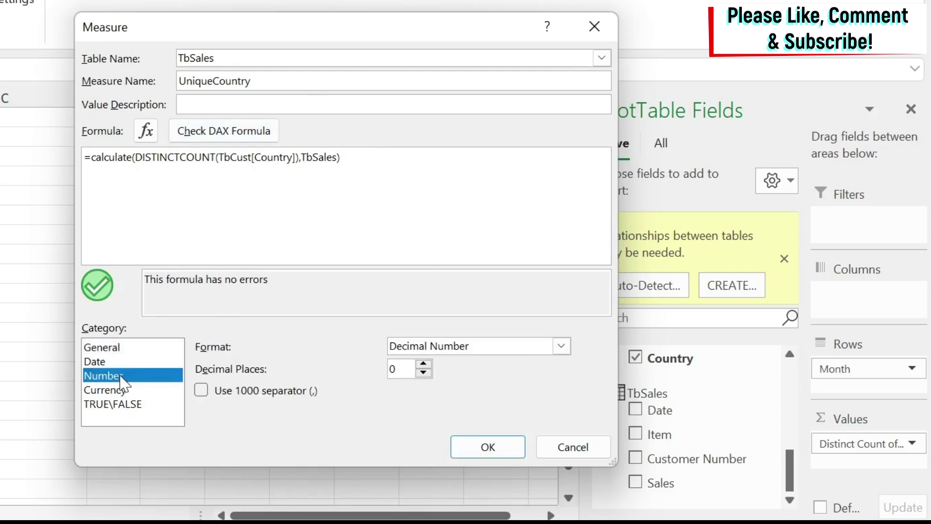
- Format UniqueCountry as a Whole Number with a 1000 separator and save the measure
click(438, 346)
click(436, 388)
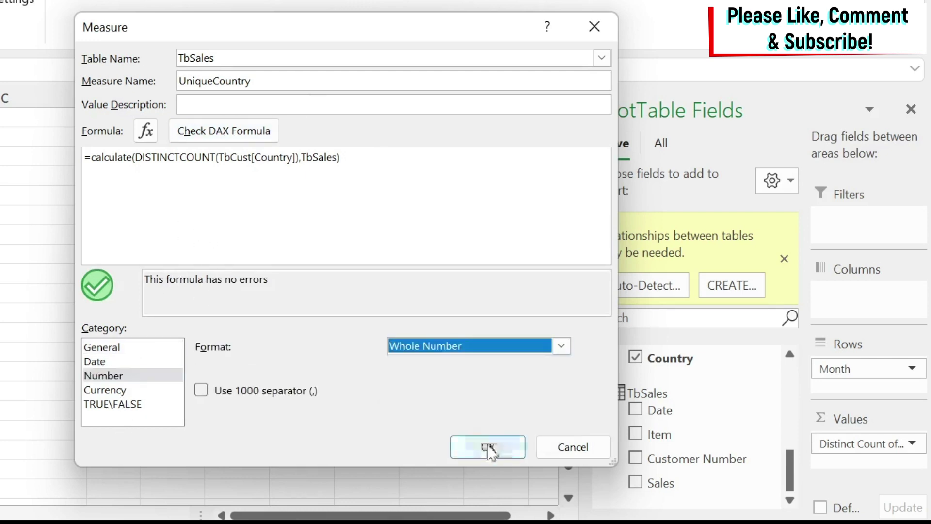
click(220, 392)
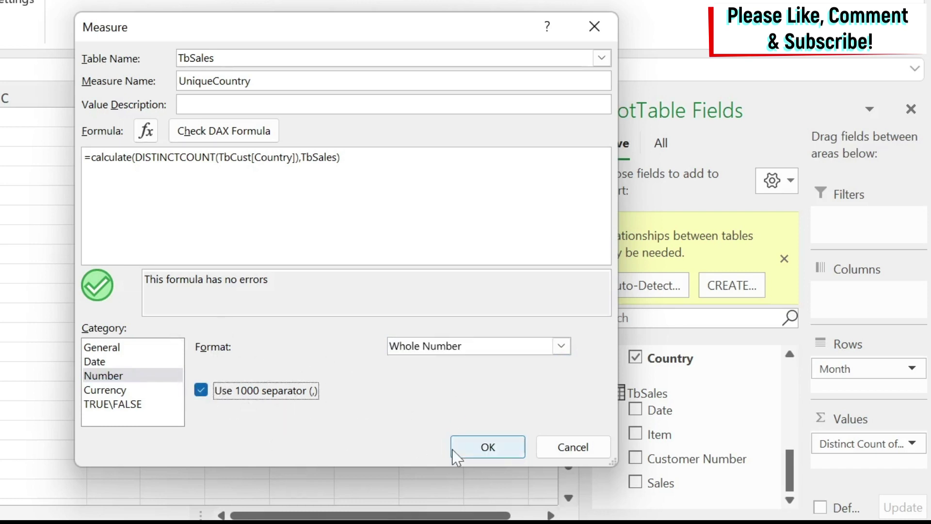
click(488, 447)
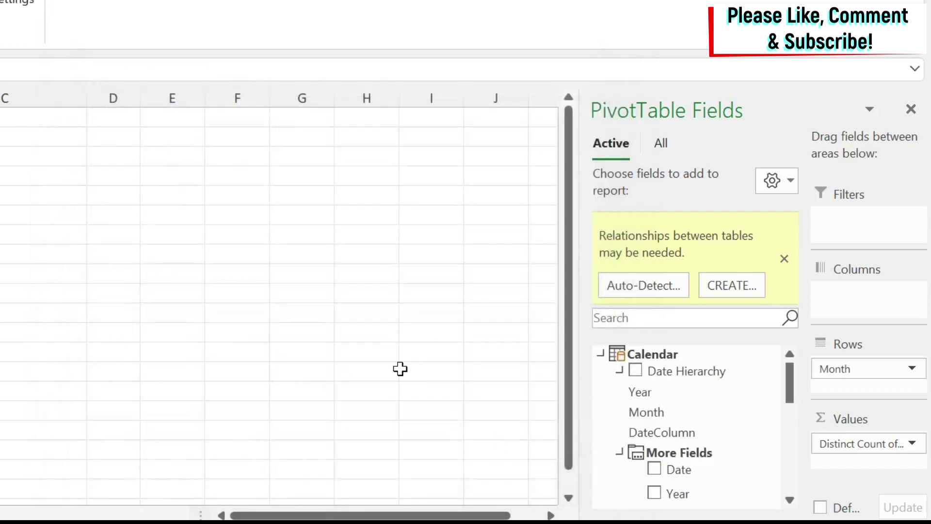
- Replace Distinct Count of Country with UniqueCountry in values: 40, 34, 40, total 71
scroll(675, 401, down, 5)
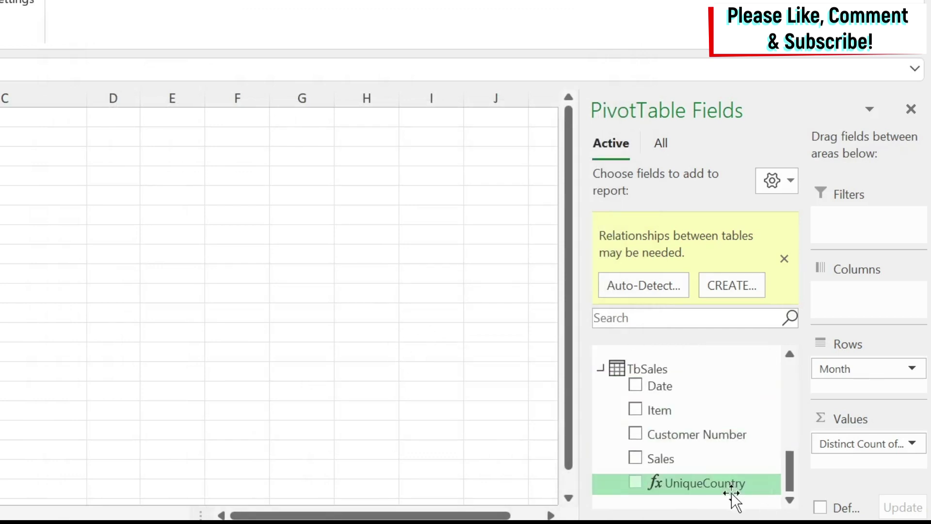
drag(664, 489, 851, 451)
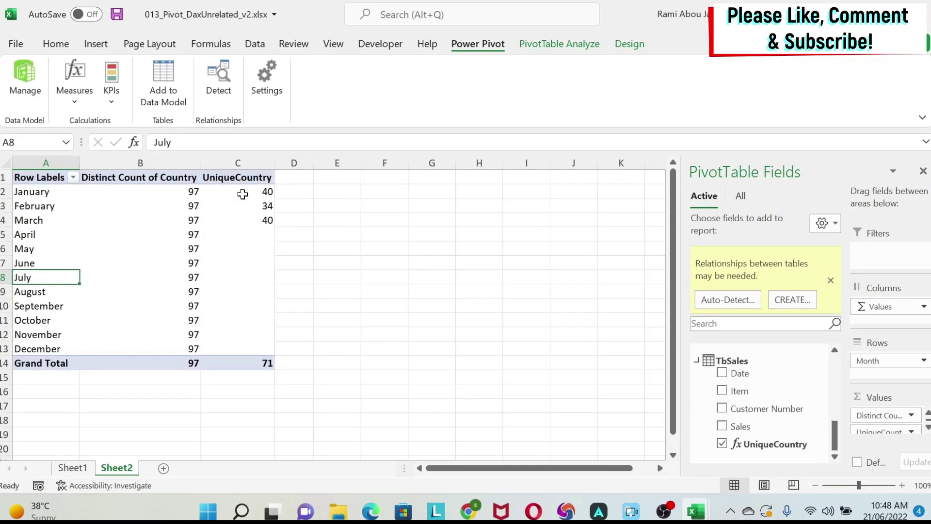
drag(871, 421, 565, 388)
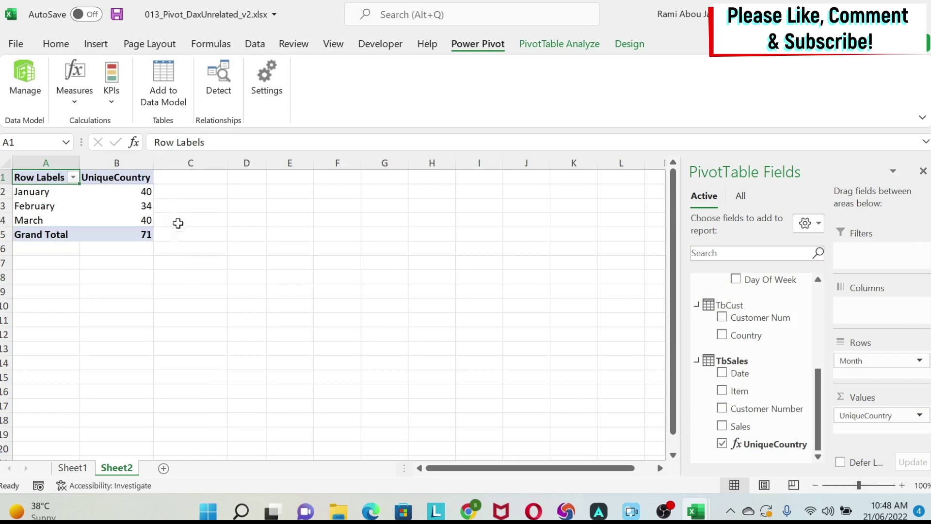
key(alt+Tab)
drag(78, 178, 122, 236)
- Paste a copy of the pivot at A9, drop UniqueCountry and add Country to its rows
key(ctrl+c)
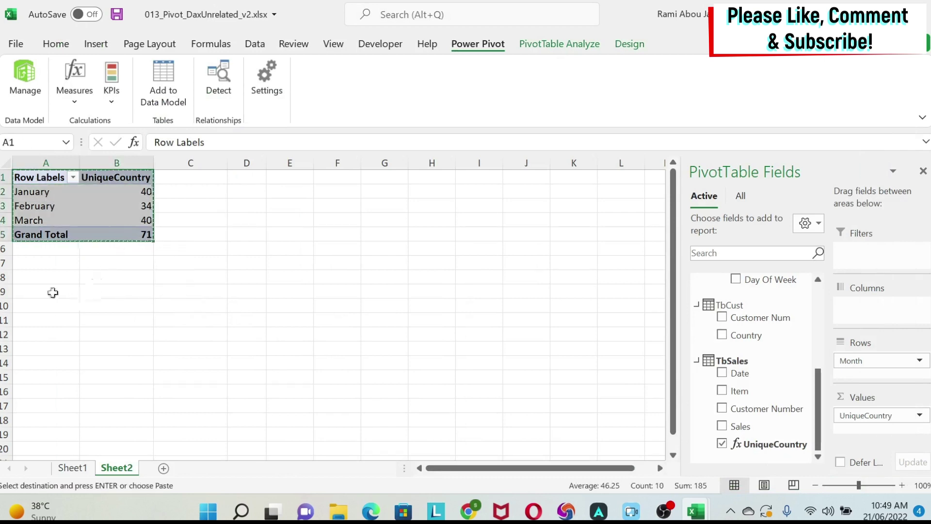
click(52, 291)
key(ctrl+v)
click(134, 316)
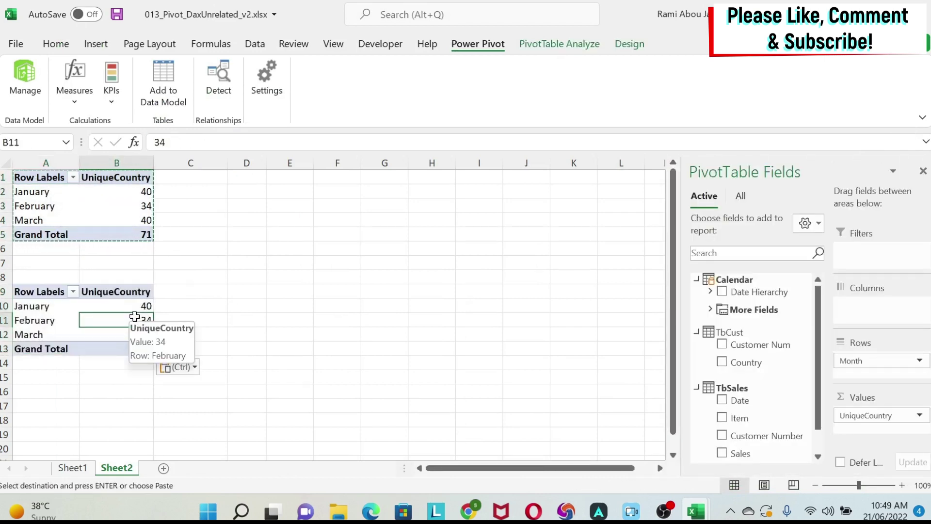
scroll(763, 453, down, 1)
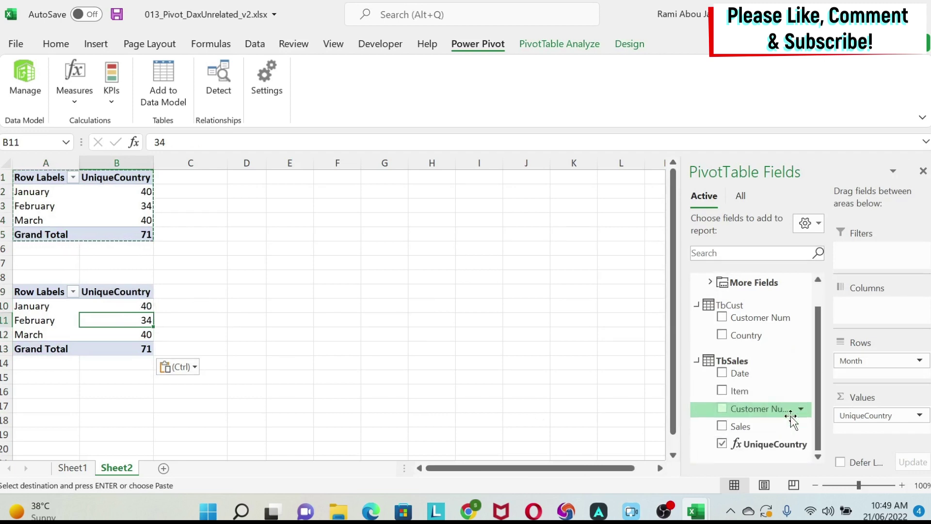
click(722, 446)
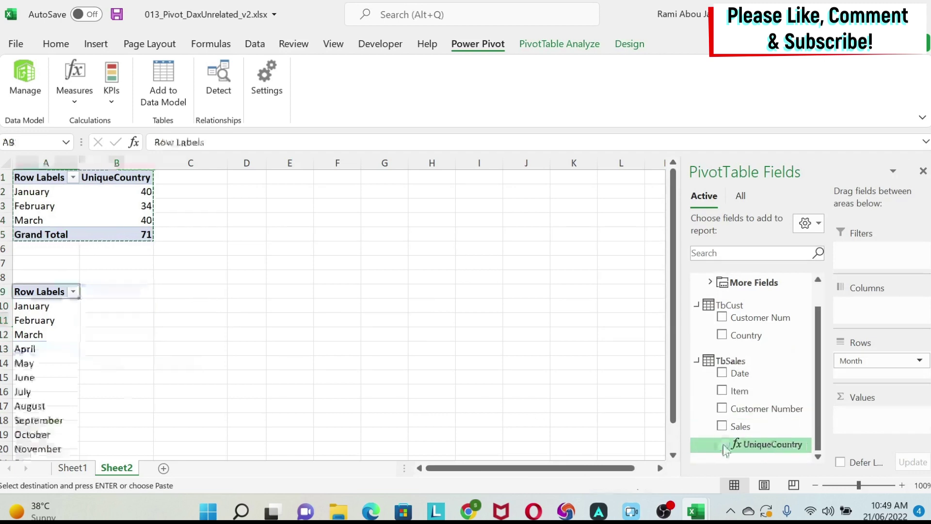
drag(746, 353, 881, 374)
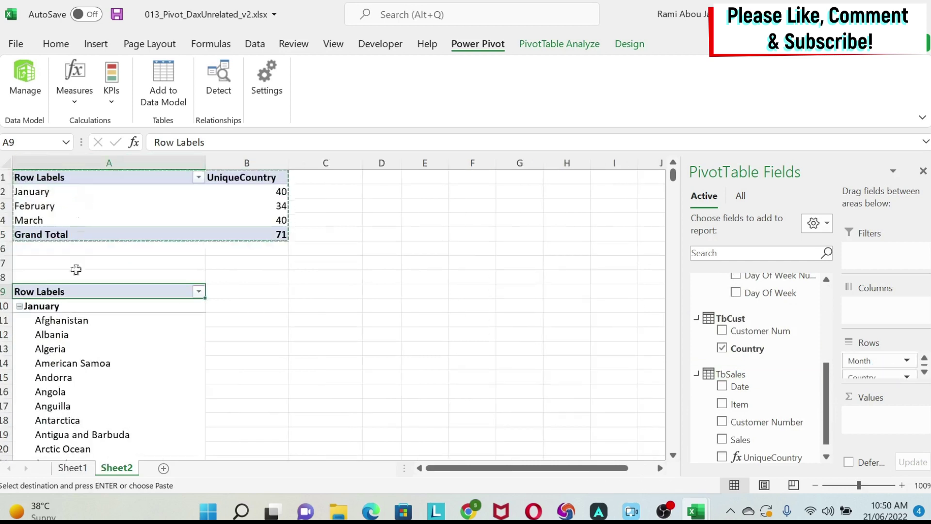
- Show the copied pivot in Tabular Form and add Sum of Sales to its values
click(630, 44)
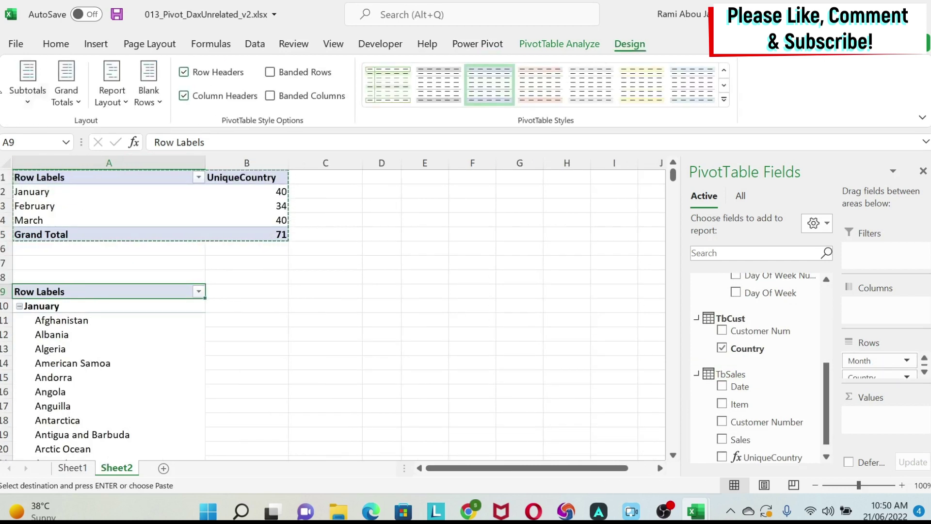
click(118, 88)
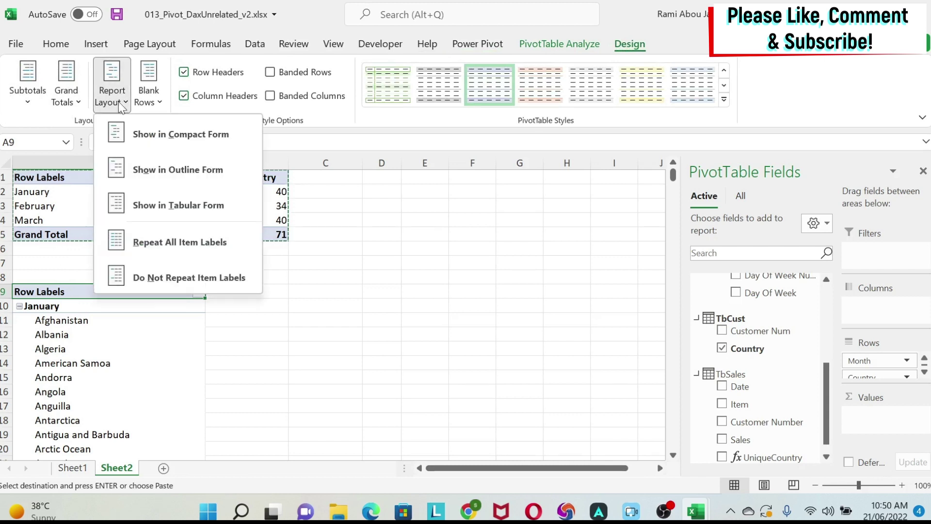
click(208, 208)
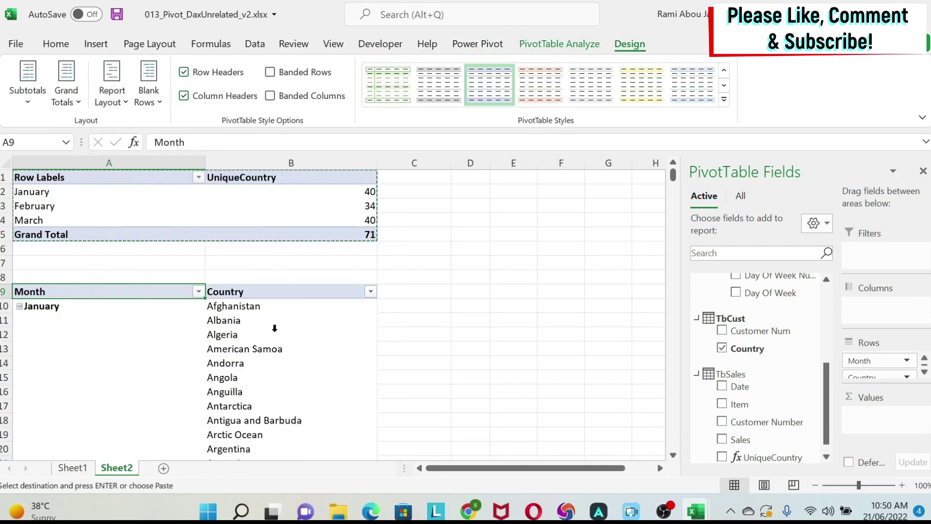
scroll(275, 328, down, 2)
scroll(218, 250, down, 17)
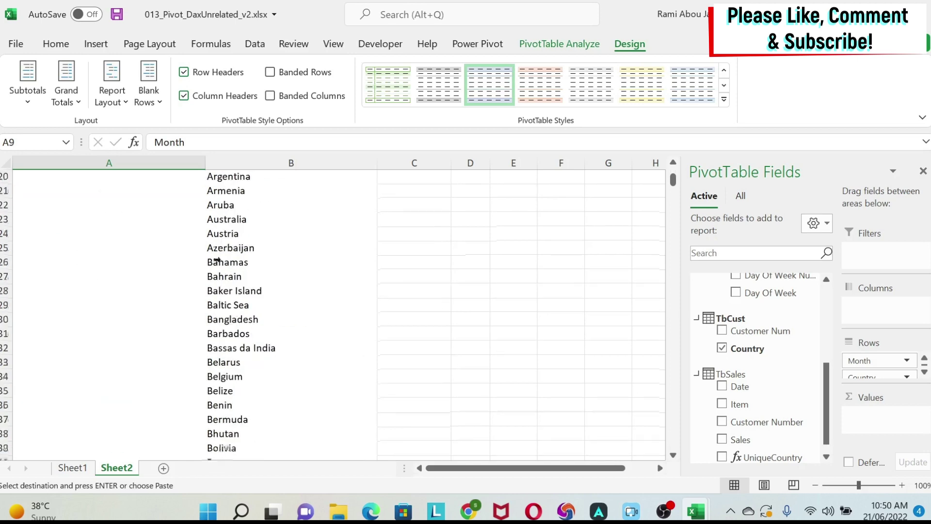
scroll(218, 261, up, 19)
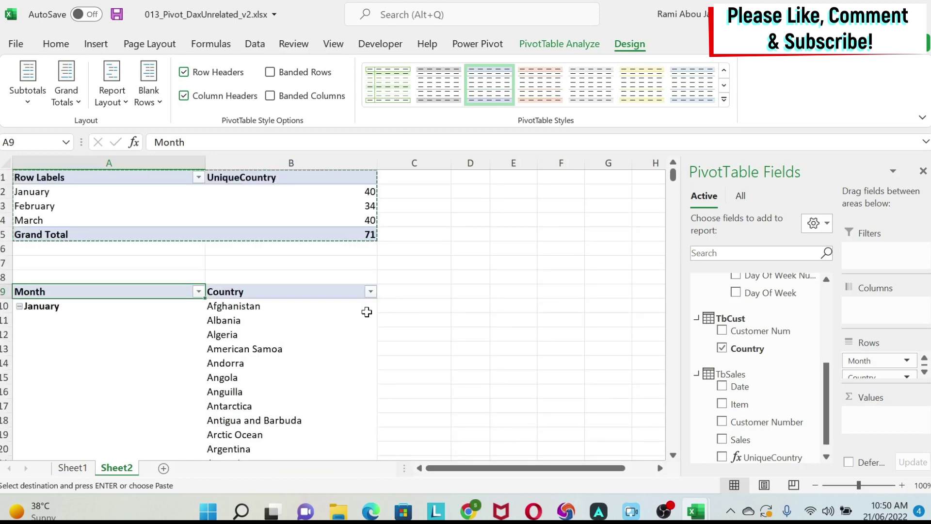
scroll(776, 388, down, 1)
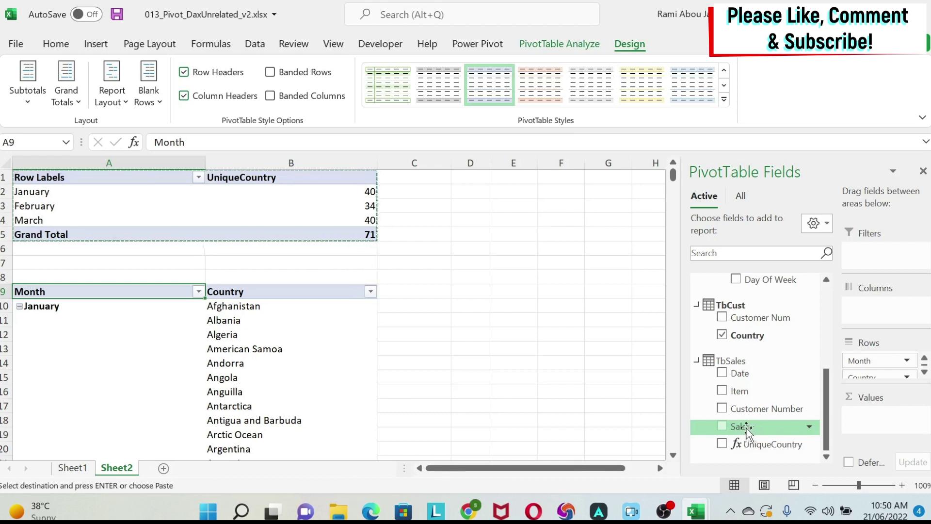
drag(746, 430, 882, 418)
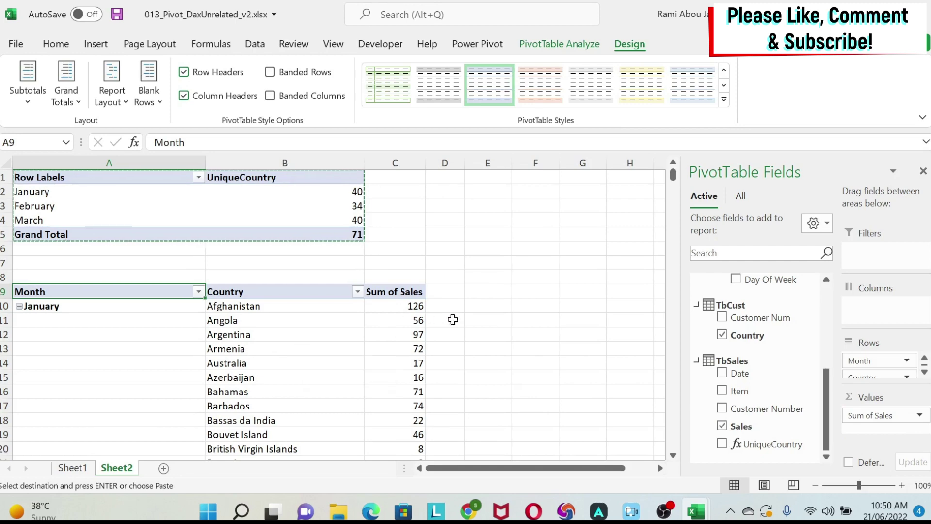
- Remove Sum of Sales from the copied pivot and add it back again
scroll(412, 308, down, 16)
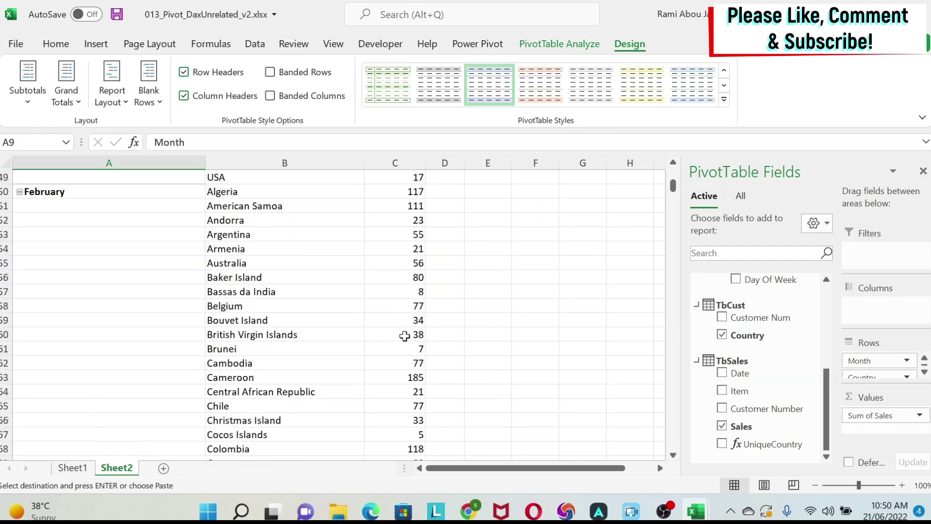
scroll(407, 332, up, 3)
scroll(405, 332, up, 11)
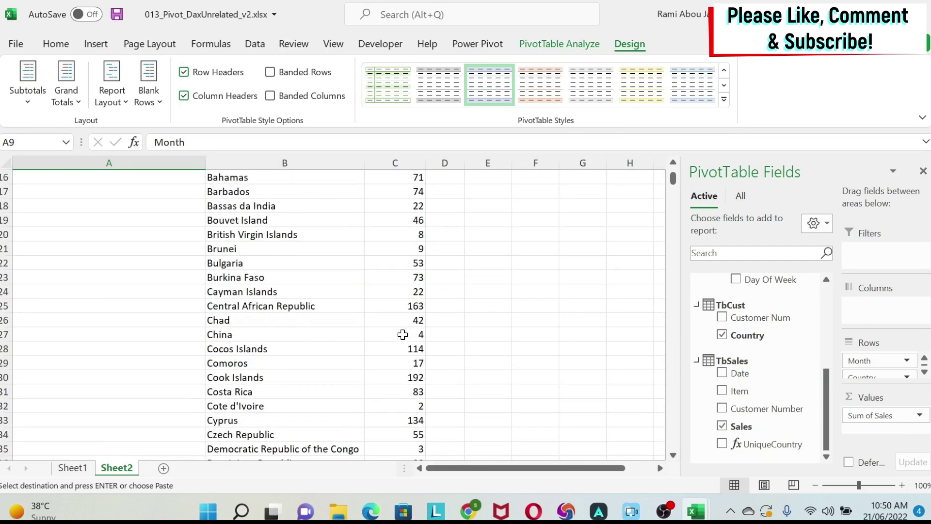
scroll(402, 335, up, 2)
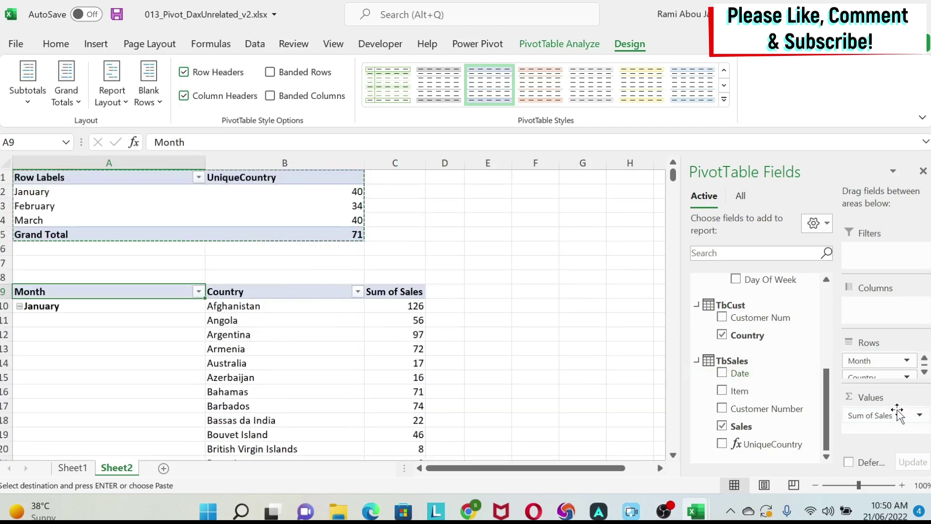
drag(890, 415, 618, 410)
drag(277, 306, 287, 397)
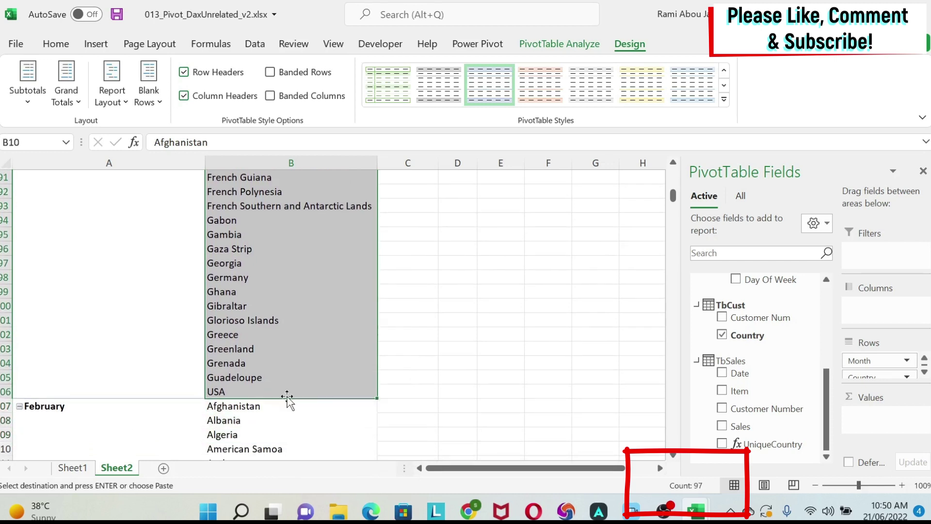
scroll(281, 403, up, 16)
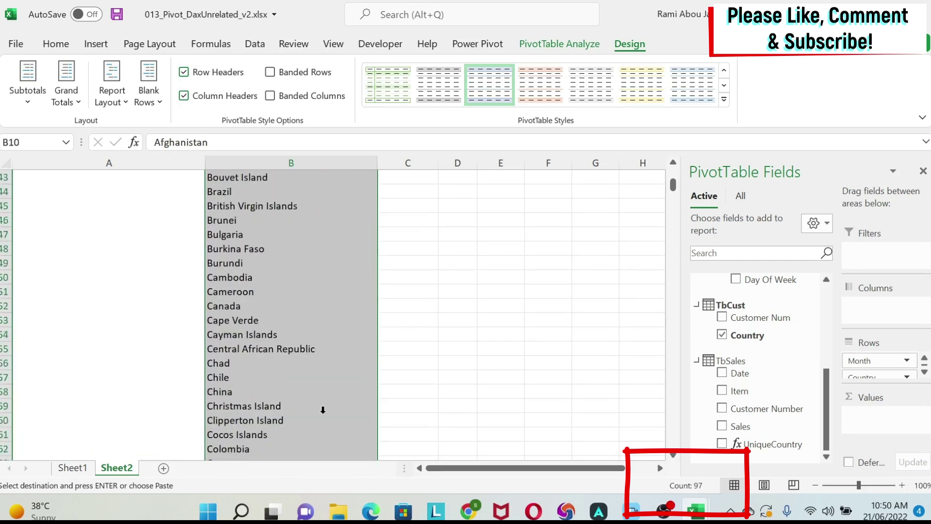
drag(743, 426, 897, 415)
- Select January's 40 countries, Angola through USA, and show the Power Pivot commands
scroll(481, 385, up, 7)
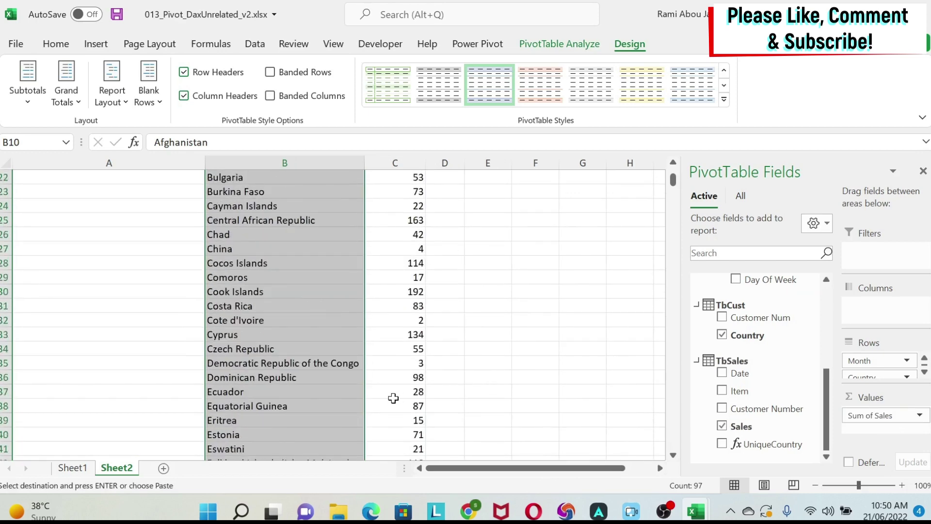
scroll(330, 393, down, 4)
drag(267, 392, 274, 193)
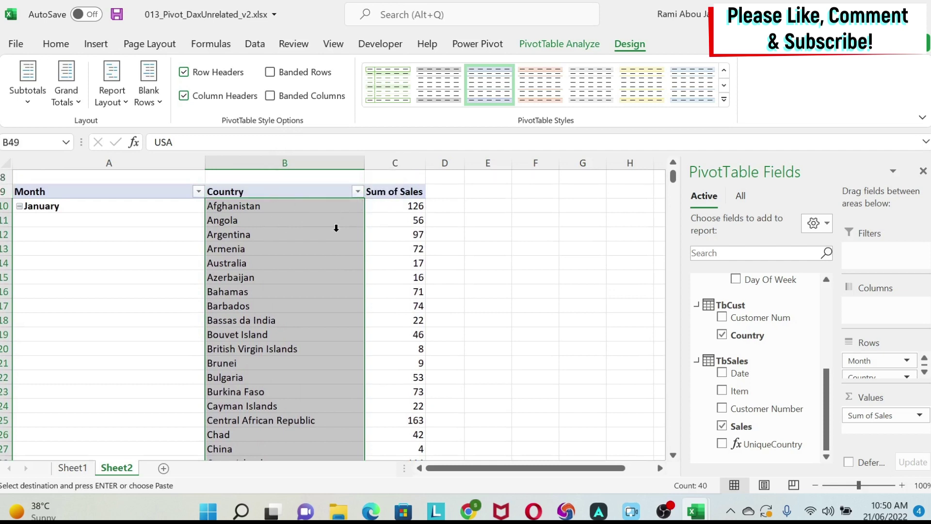
scroll(336, 228, up, 3)
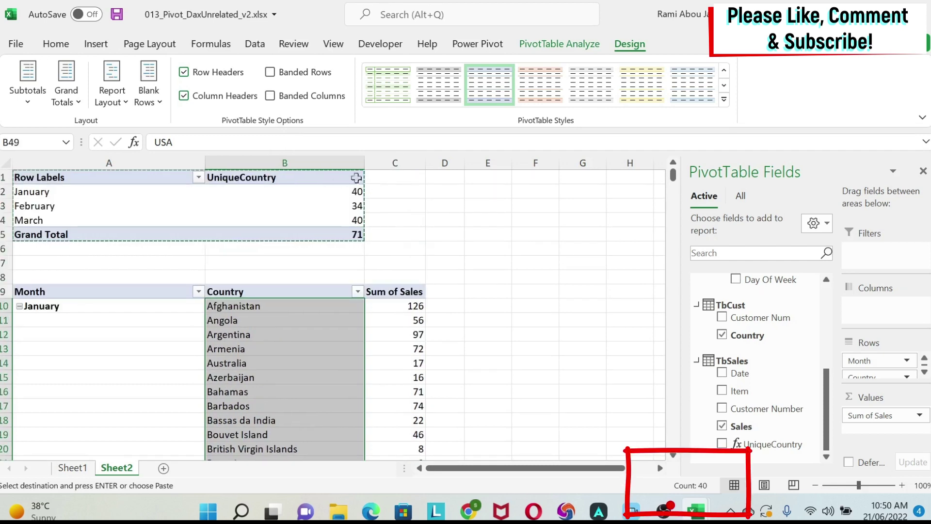
mouse_move(353, 192)
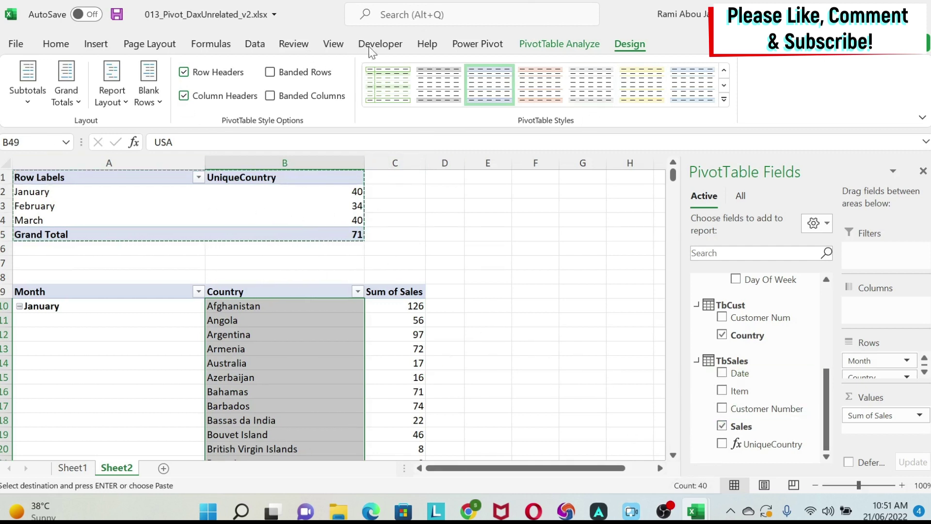
click(480, 44)
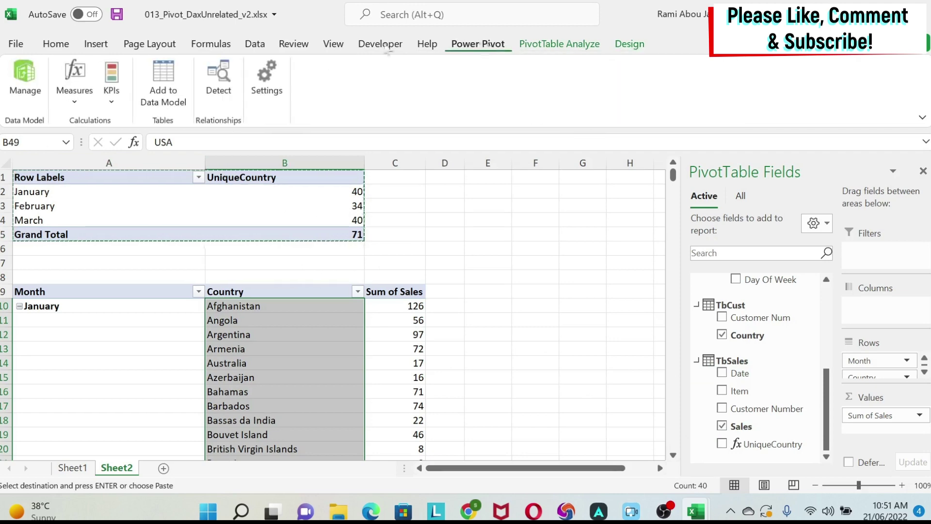
- Open the TbSales table in Power Pivot's Data View
click(41, 79)
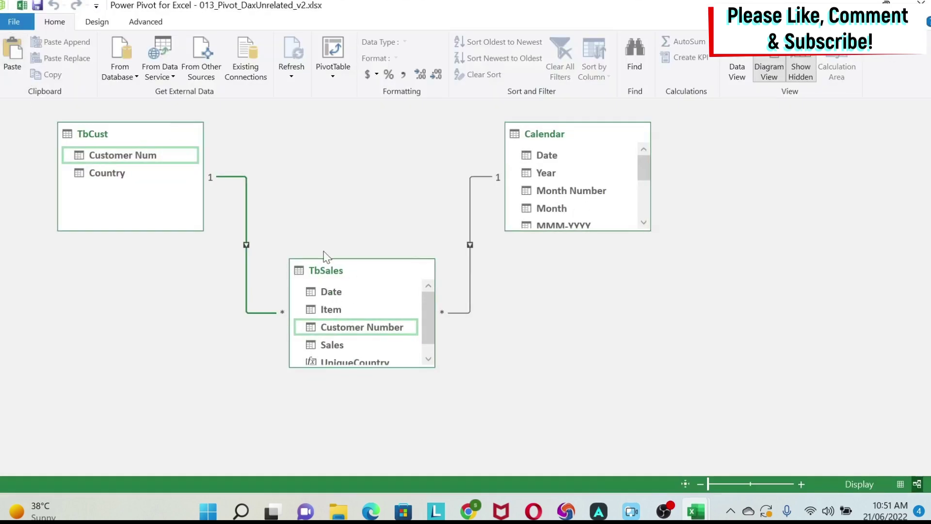
click(738, 59)
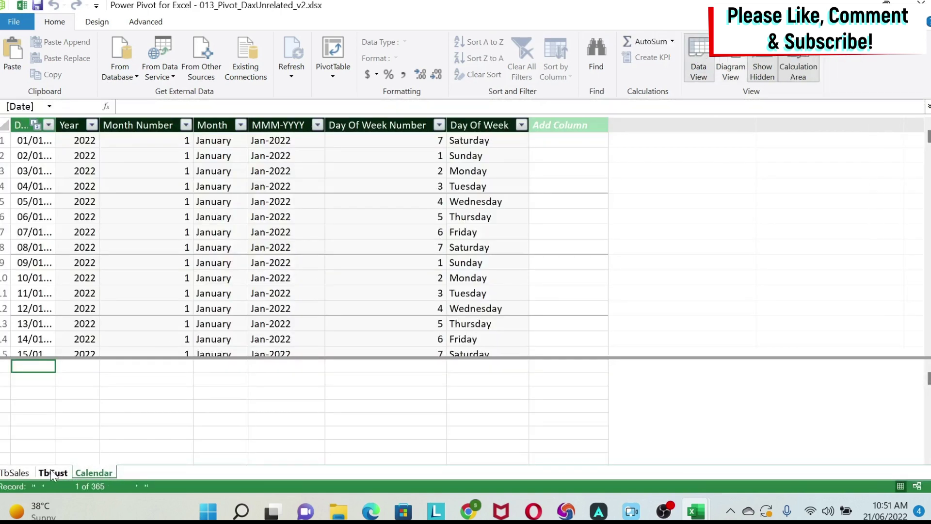
click(20, 475)
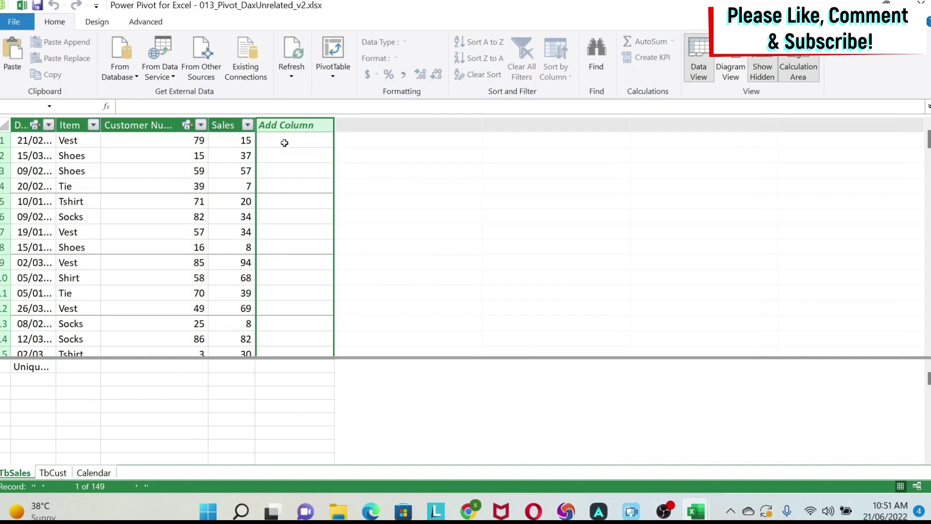
- Add a TbSales calculated column =RELATED(TbCust[Country]) showing each sale's country
click(160, 103)
text(=)
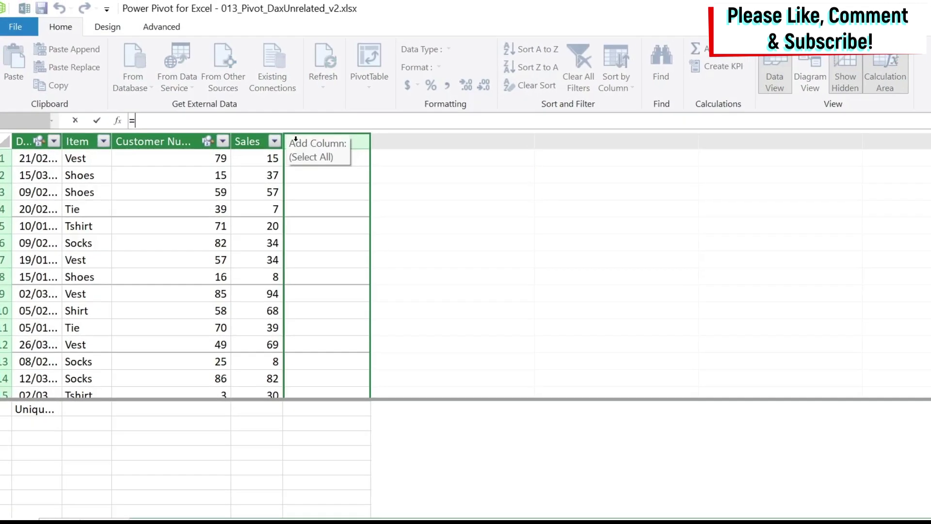
text(relate)
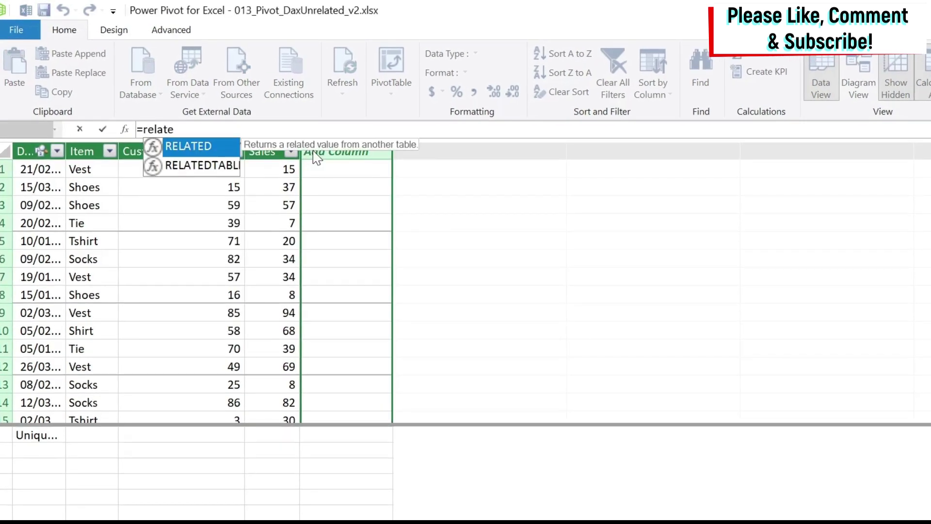
double_click(208, 148)
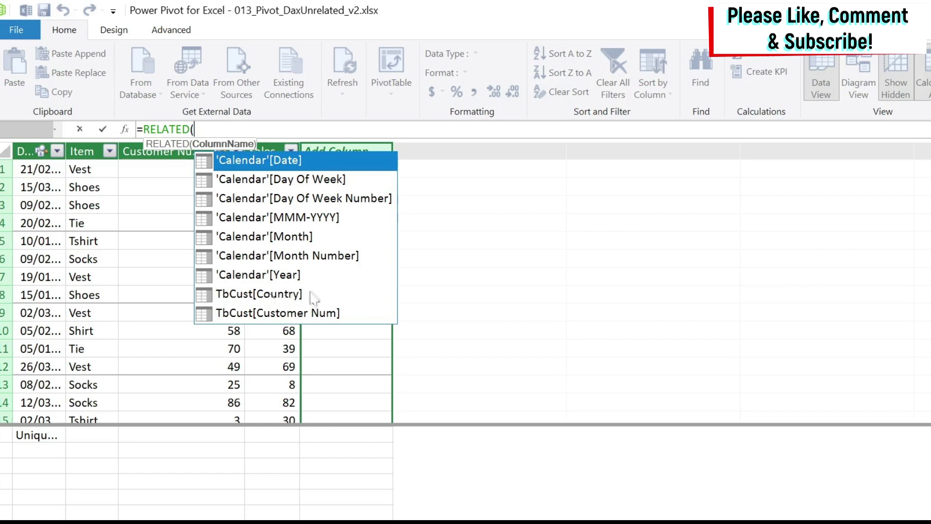
double_click(290, 295)
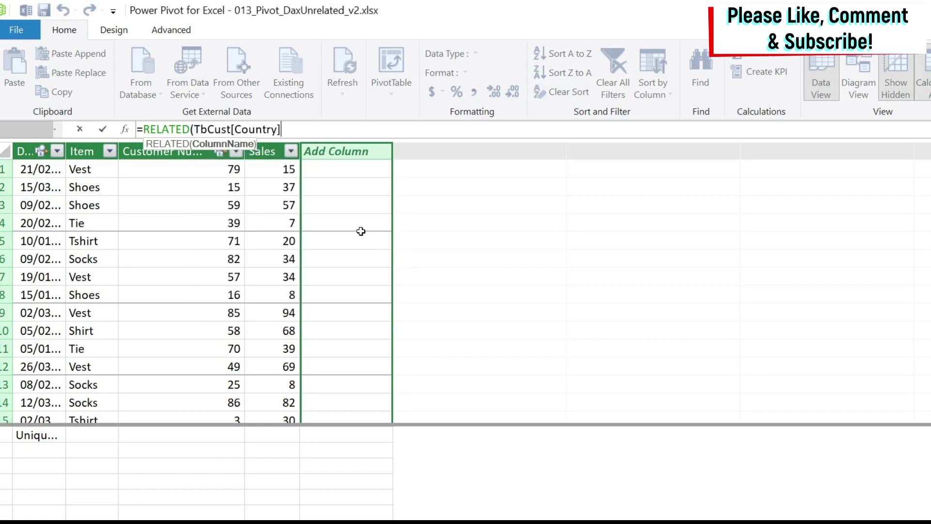
text())
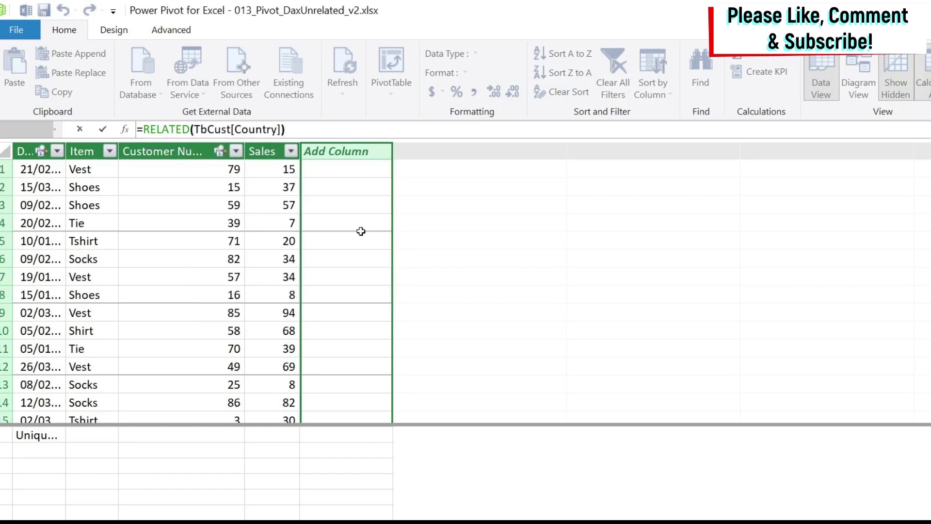
key(Return)
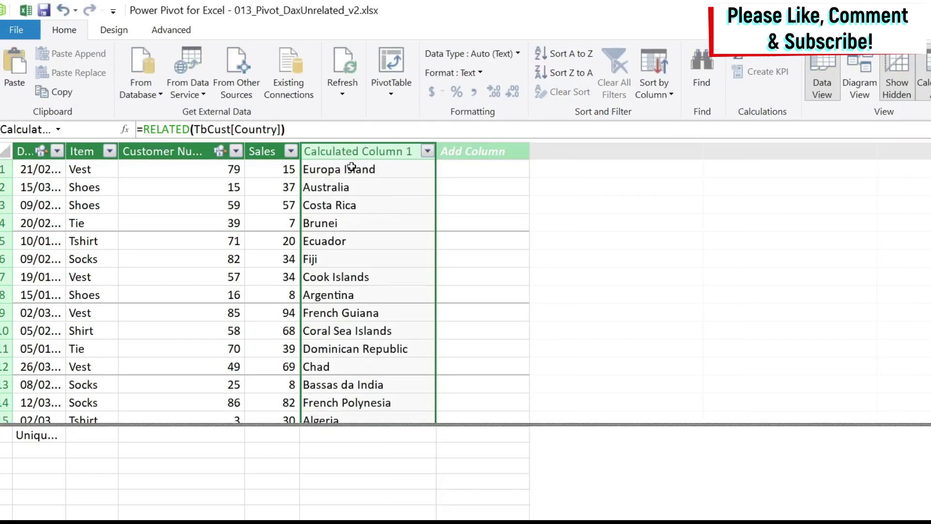
double_click(370, 151)
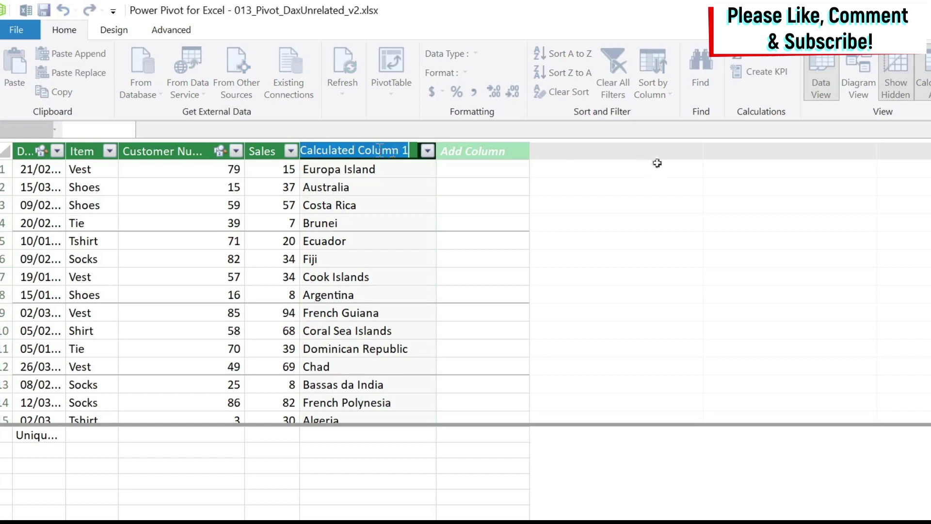
- Rename Calculated Column 1 to CalcCol, check it in Diagram View, and return to Excel
text(C)
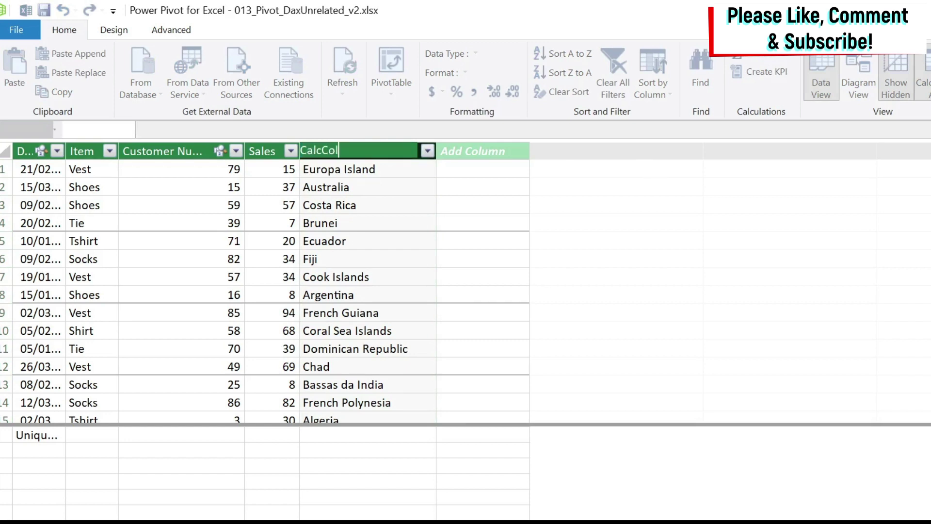
text(alcCol)
key(Return)
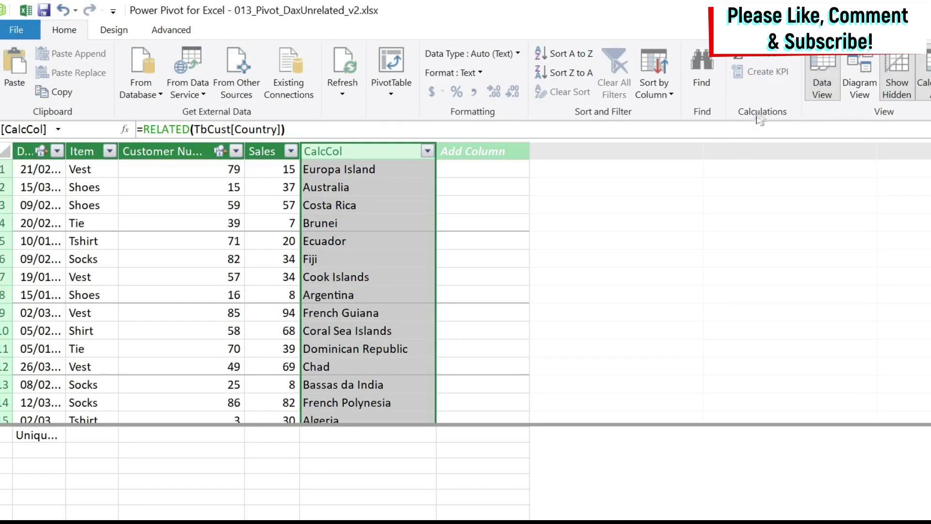
click(860, 80)
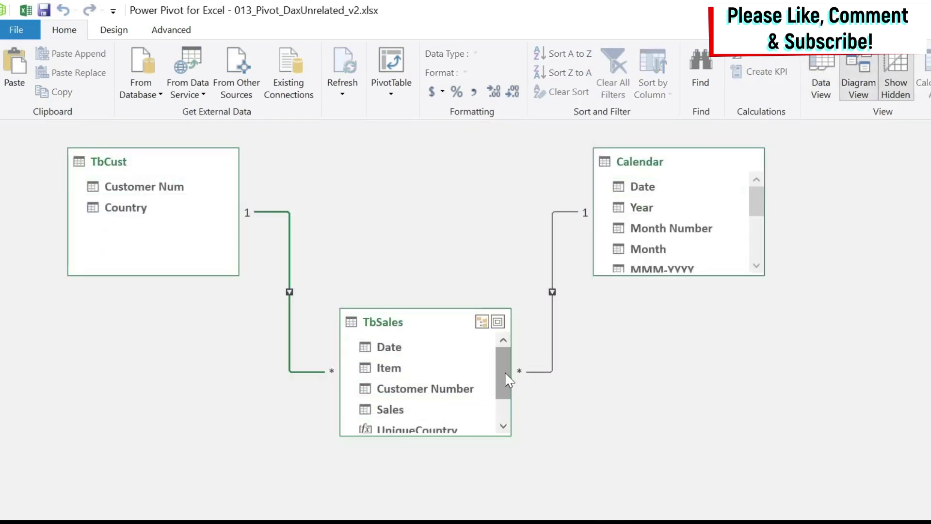
drag(506, 379, 505, 400)
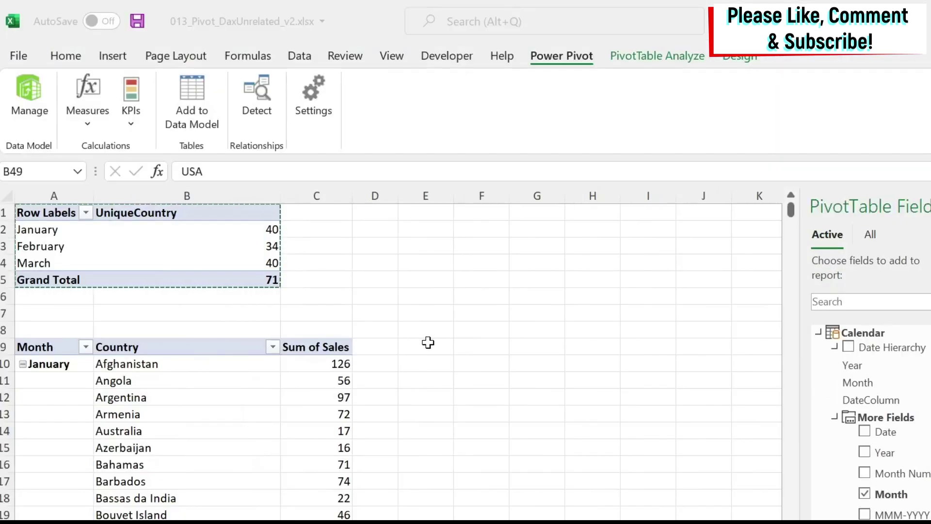
click(725, 499)
click(537, 364)
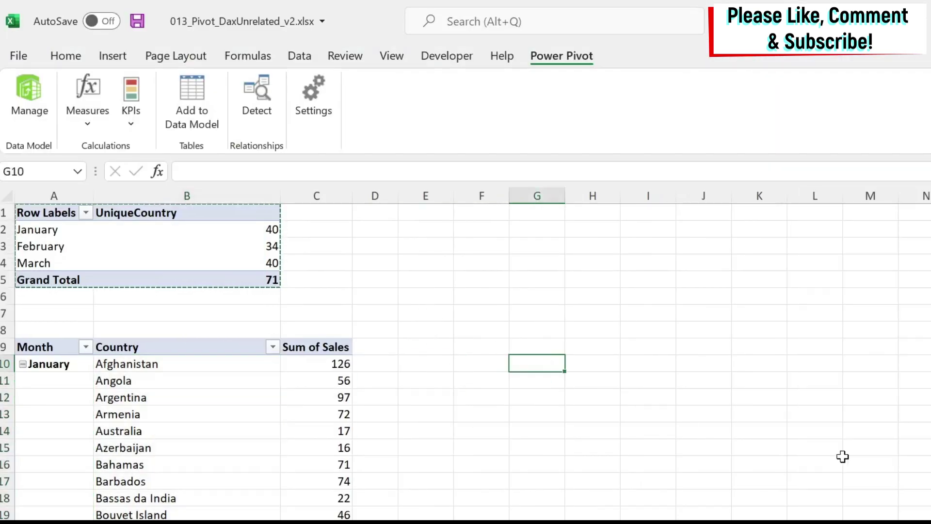
- Add CalcCol to the first pivot's Values as a Distinct Count: 40, 34, 40, total 71
click(252, 263)
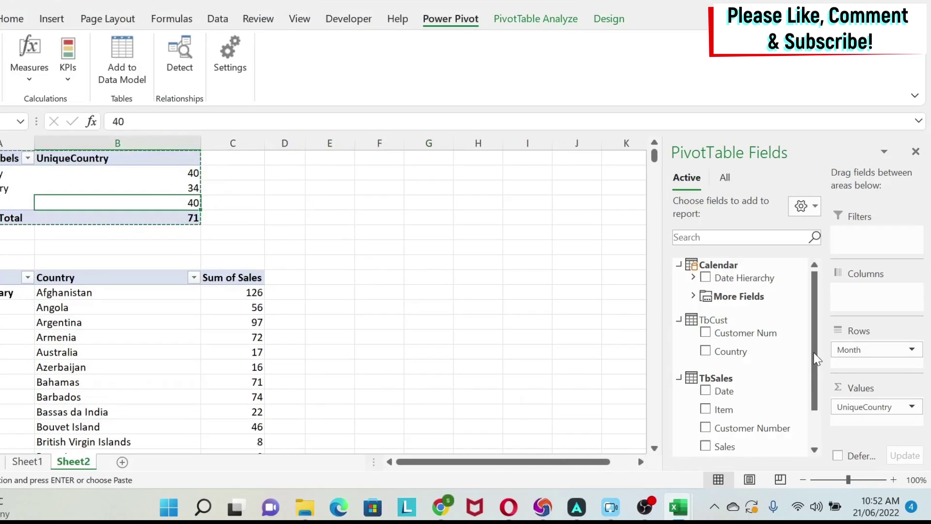
drag(876, 381, 876, 410)
scroll(817, 383, down, 1)
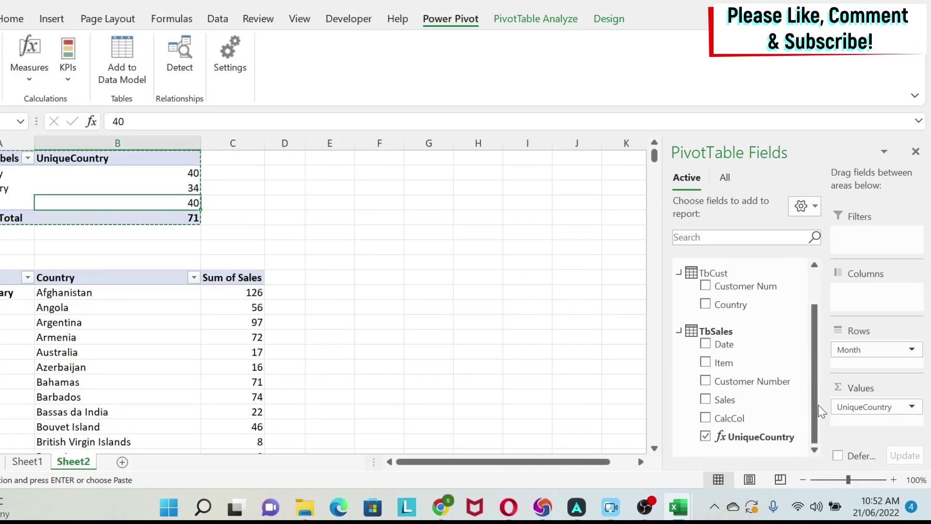
drag(730, 418, 873, 425)
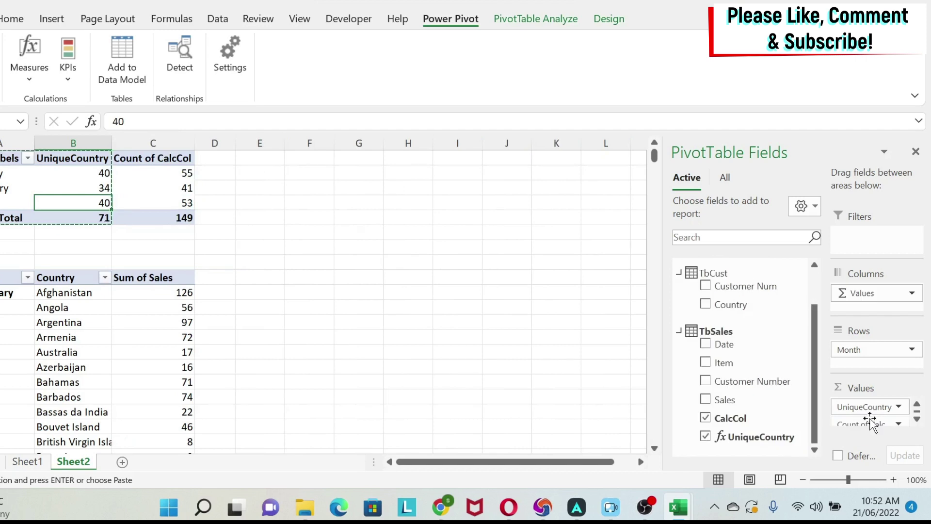
click(897, 418)
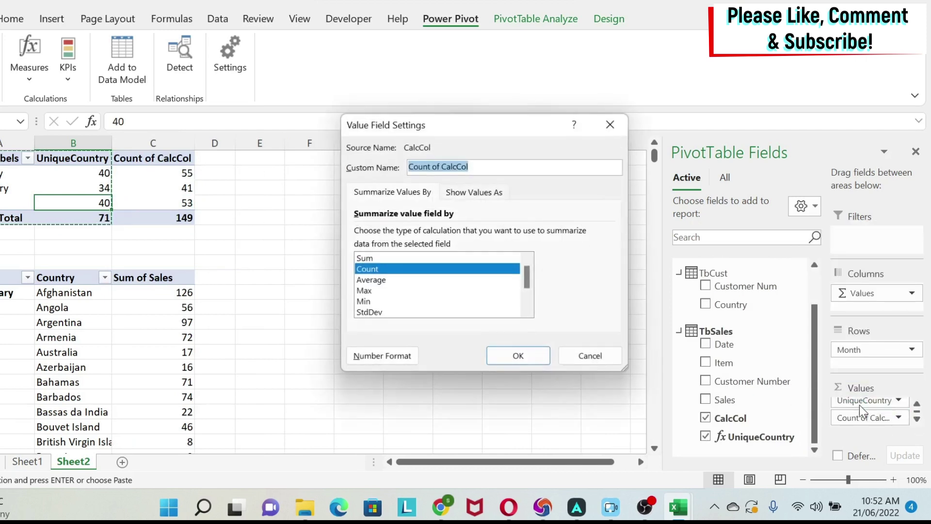
scroll(392, 307, down, 2)
click(398, 311)
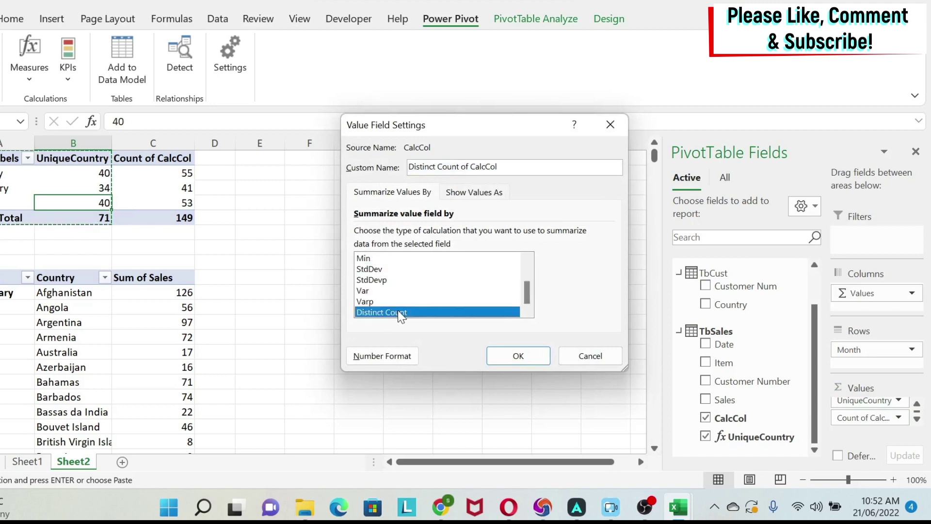
key(Return)
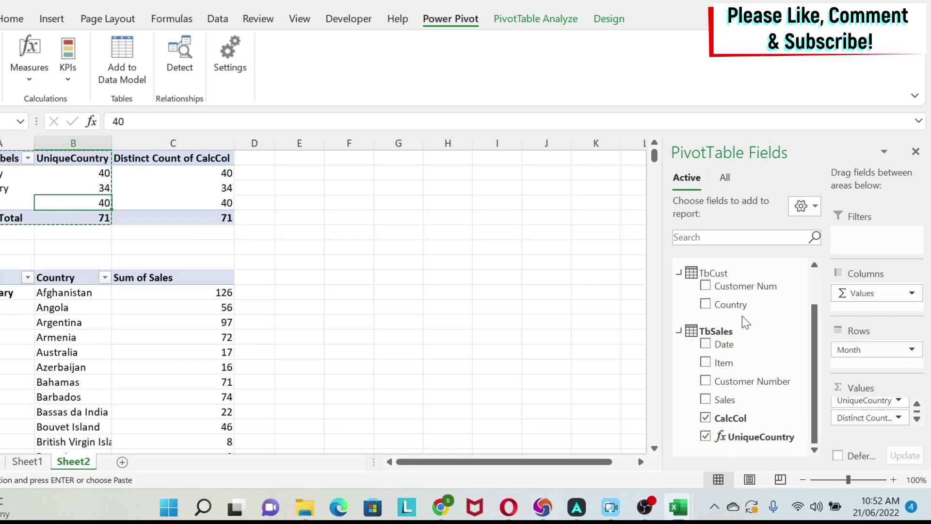
- Create a new measure on TbSales named M1
mouse_move(725, 329)
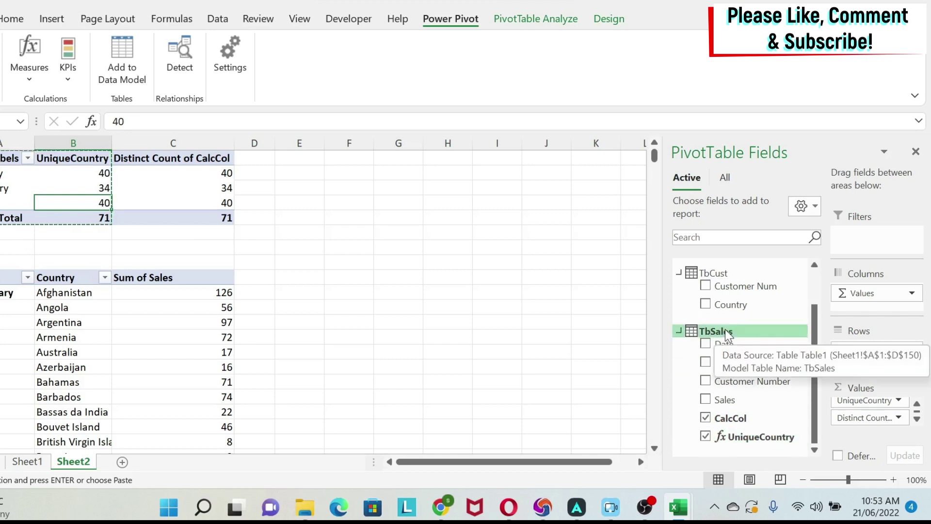
right_click(725, 330)
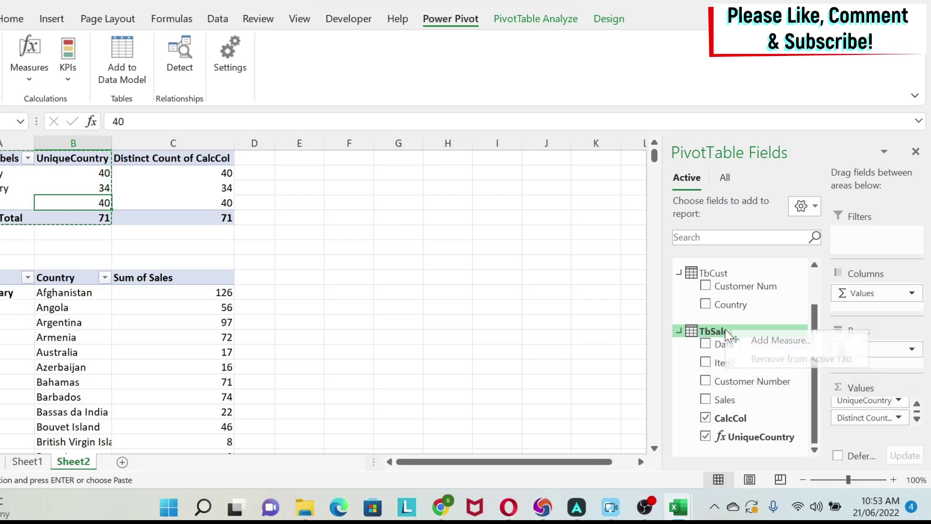
click(797, 340)
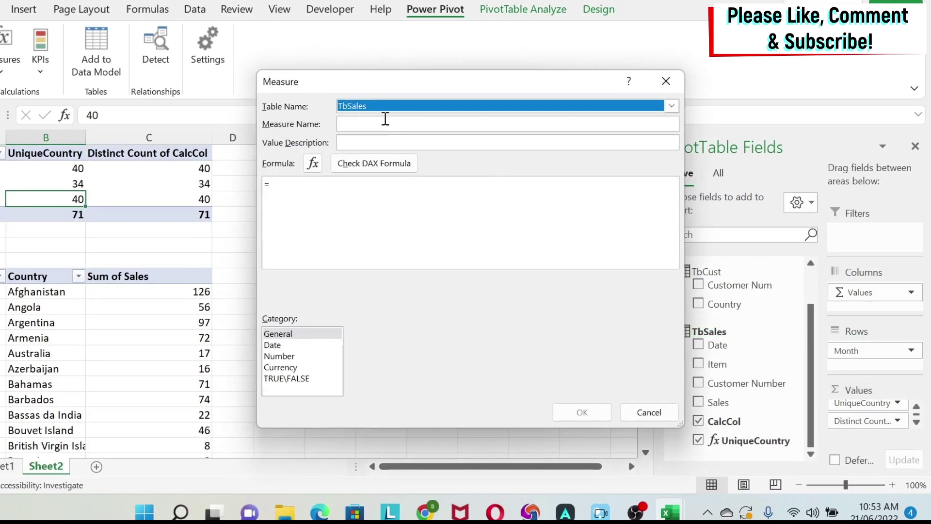
click(385, 121)
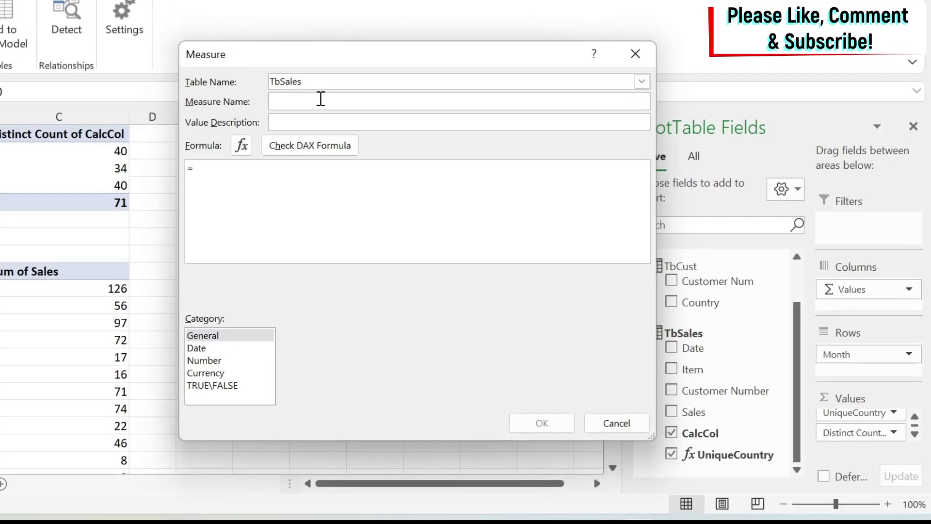
text(M1)
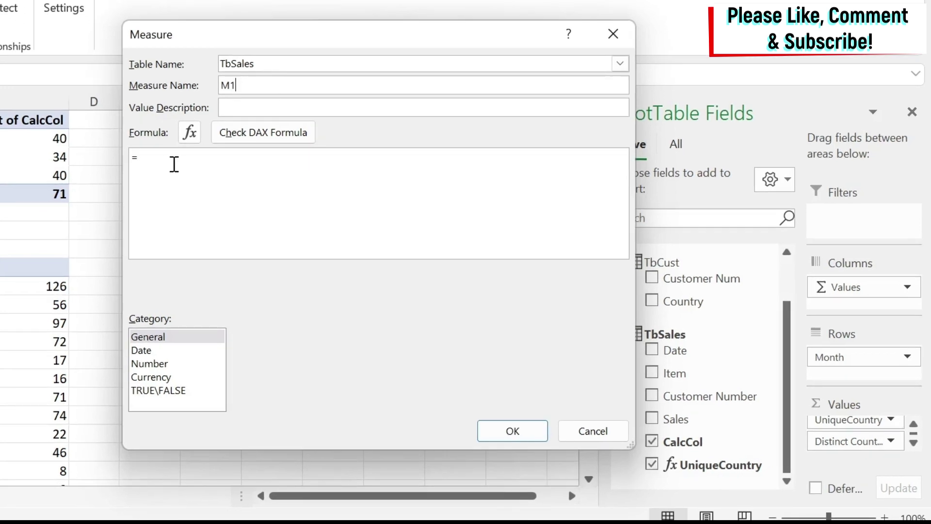
- Write M1's formula up to =calculate(DISTINCTCOUNT(TbCust[Country]),CROSSFILTER(
click(181, 164)
text(calculate)
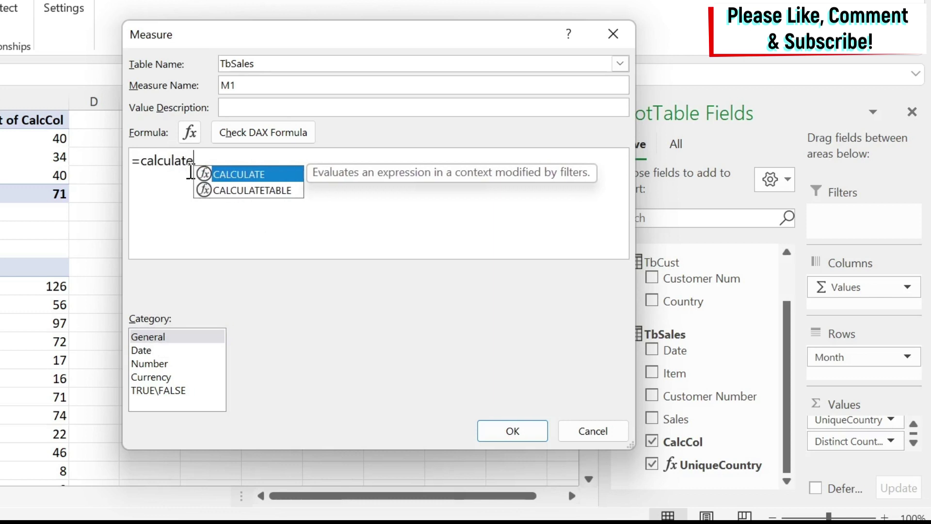
text(()
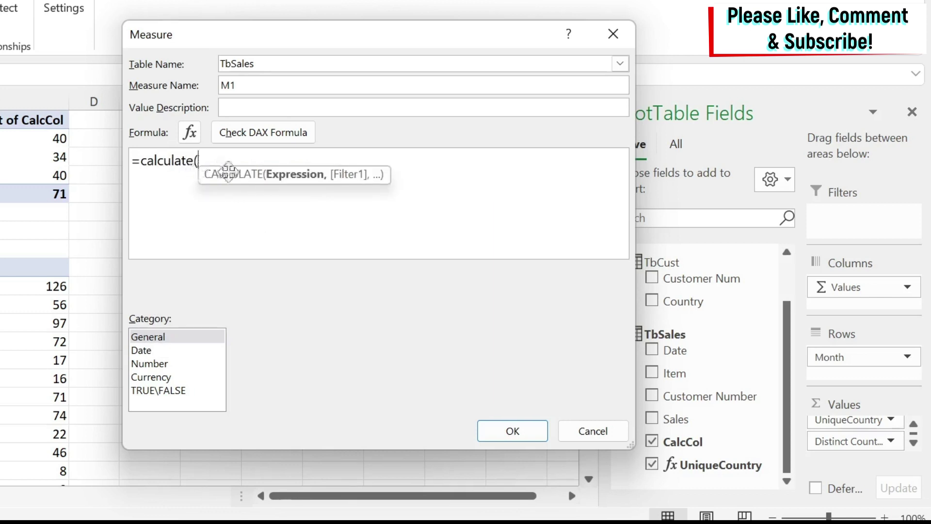
text(dis)
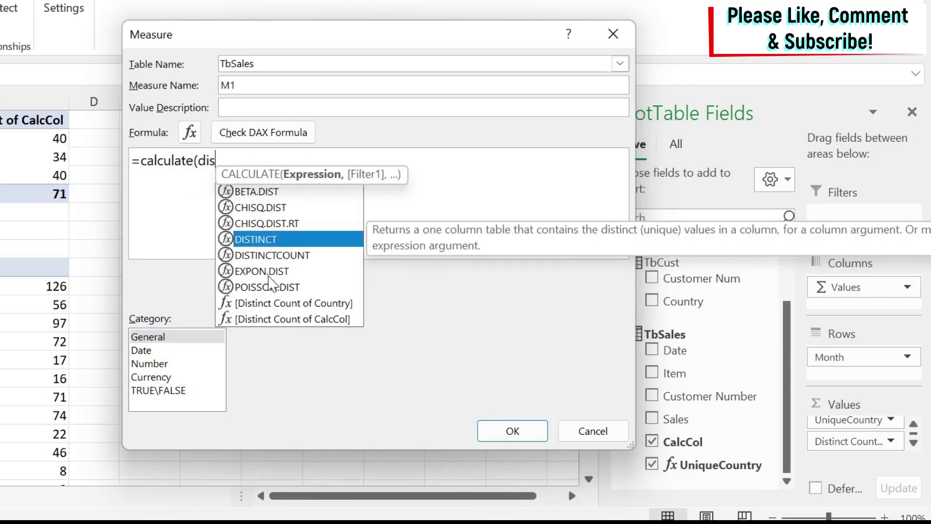
key(Down)
key(Tab)
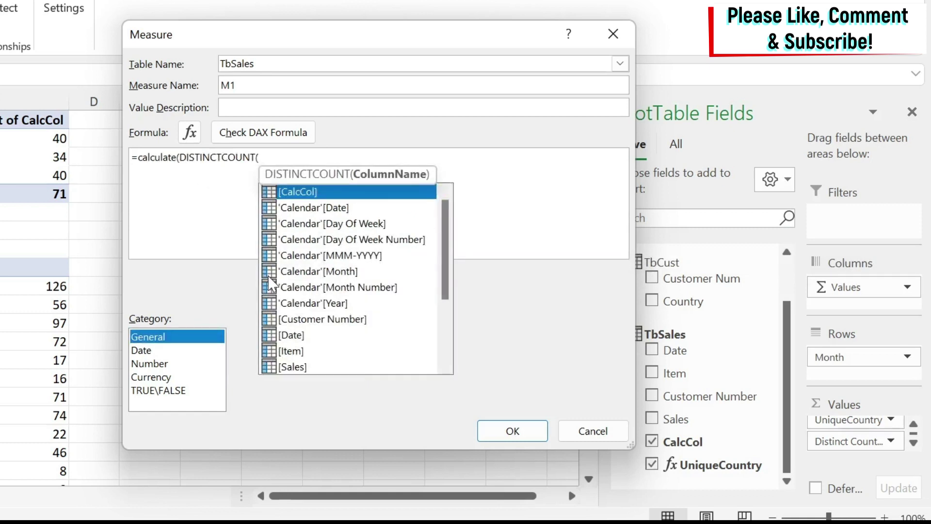
scroll(202, 243, up, 2)
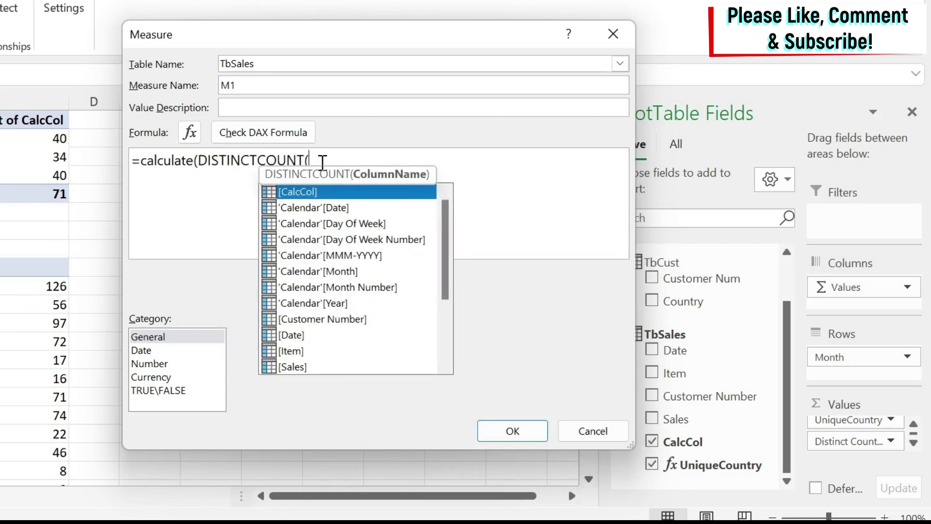
text(country)
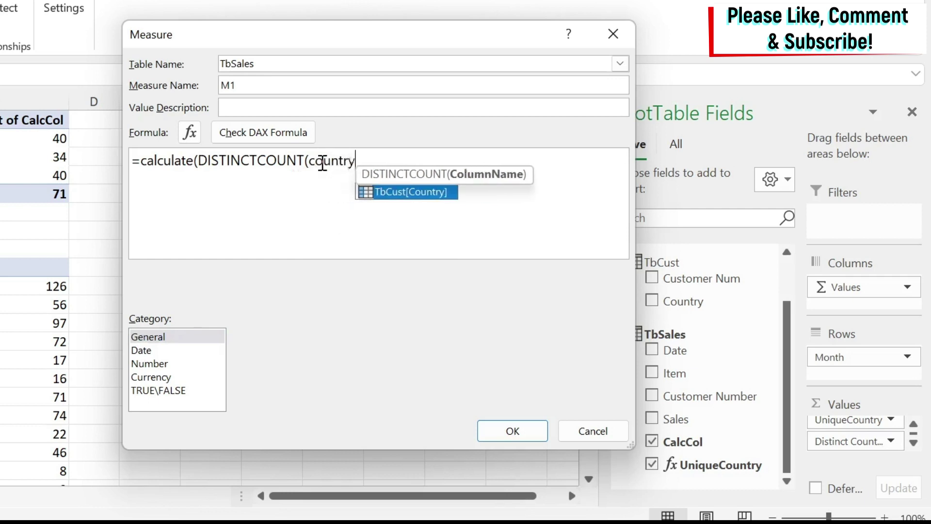
double_click(417, 194)
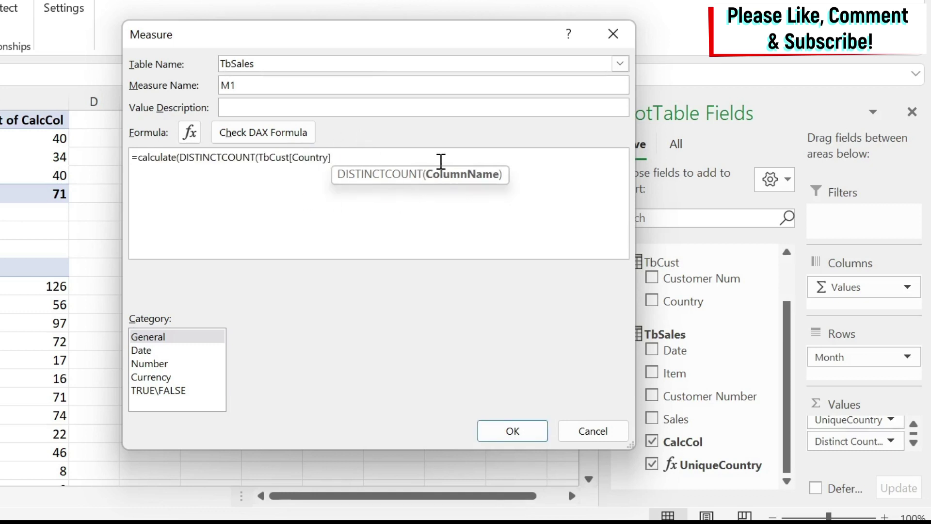
text(),)
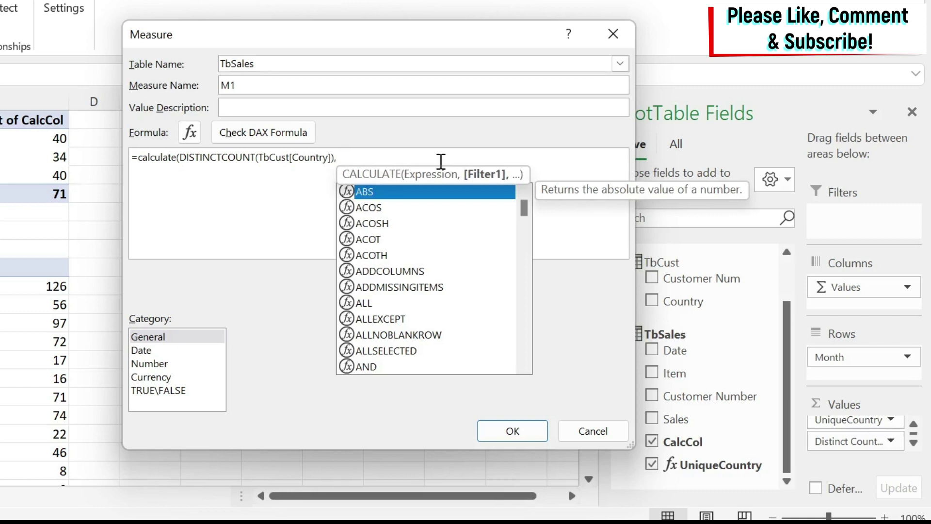
text(cross)
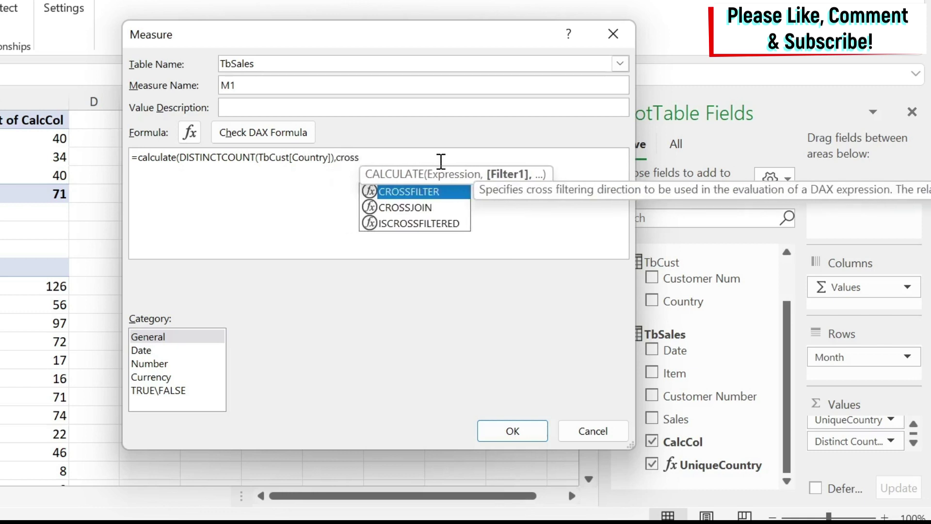
key(Tab)
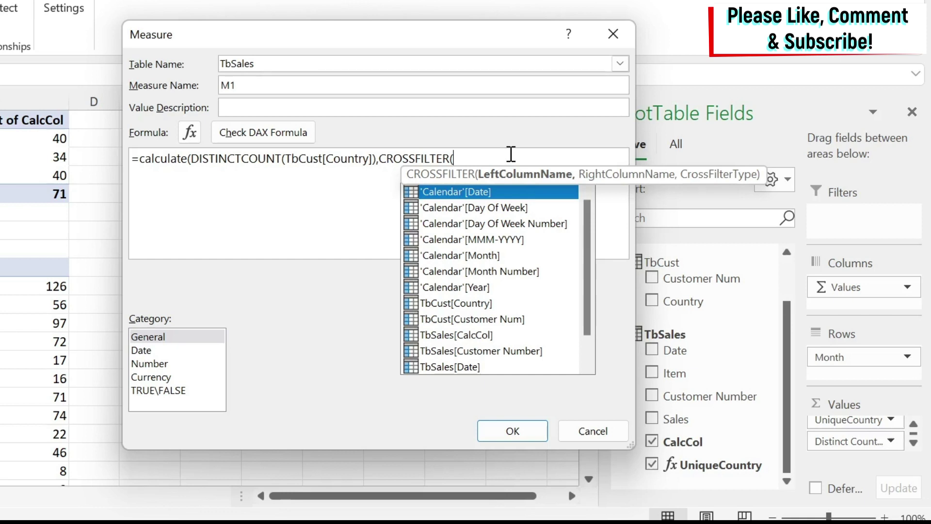
text(cus)
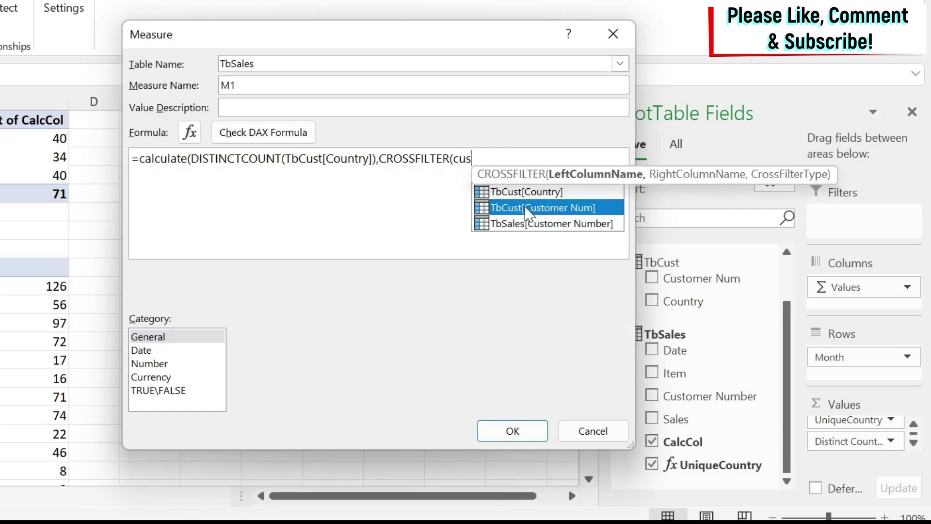
- Complete CROSSFILTER(TbCust[Customer Num],TbSales[Customer Number],Both)) in M1's formula
double_click(545, 208)
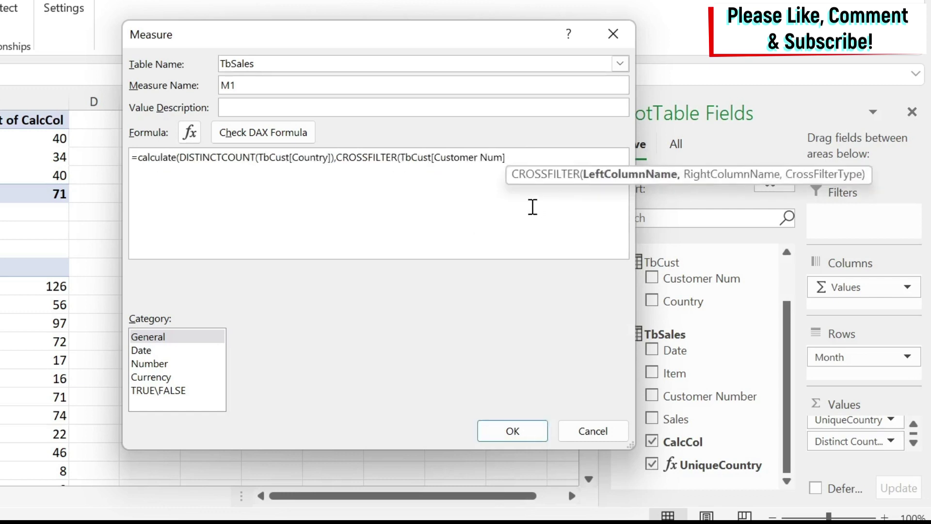
text(,cus)
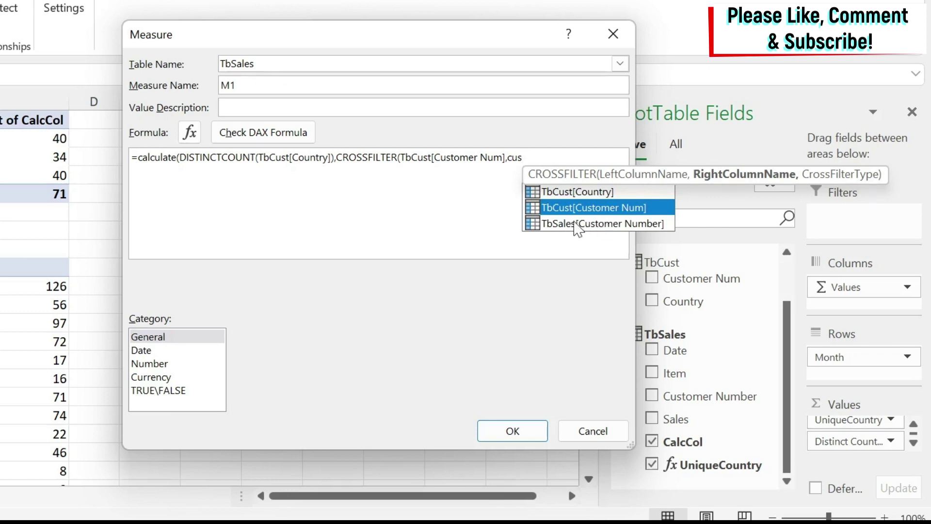
double_click(577, 223)
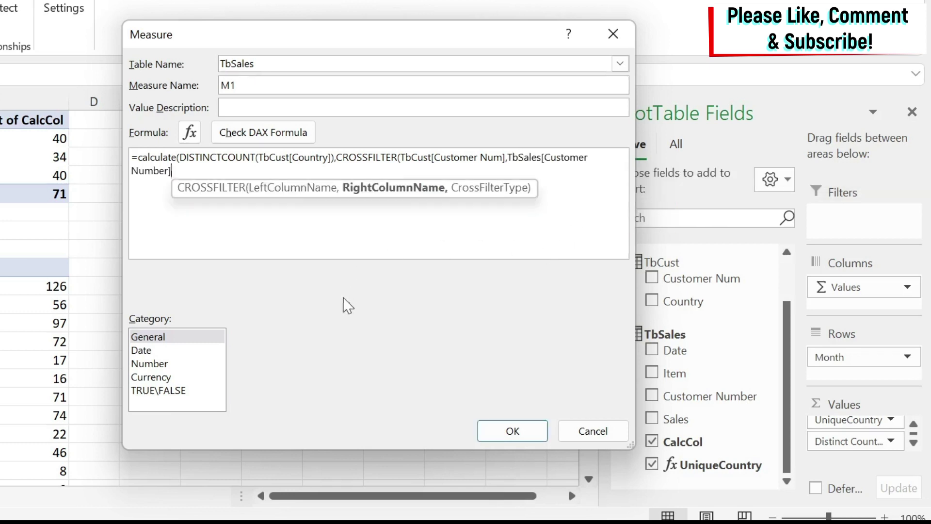
scroll(314, 227, up, 1)
text(,)
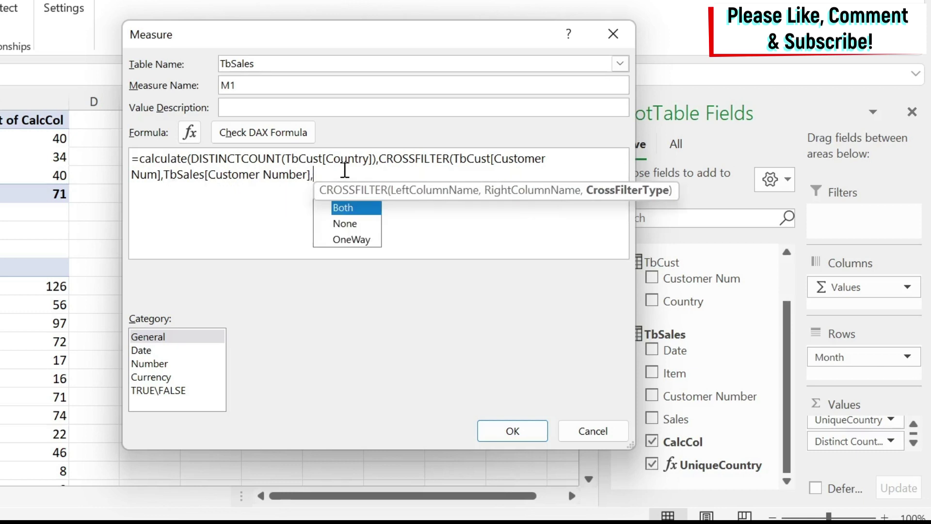
text(bo)
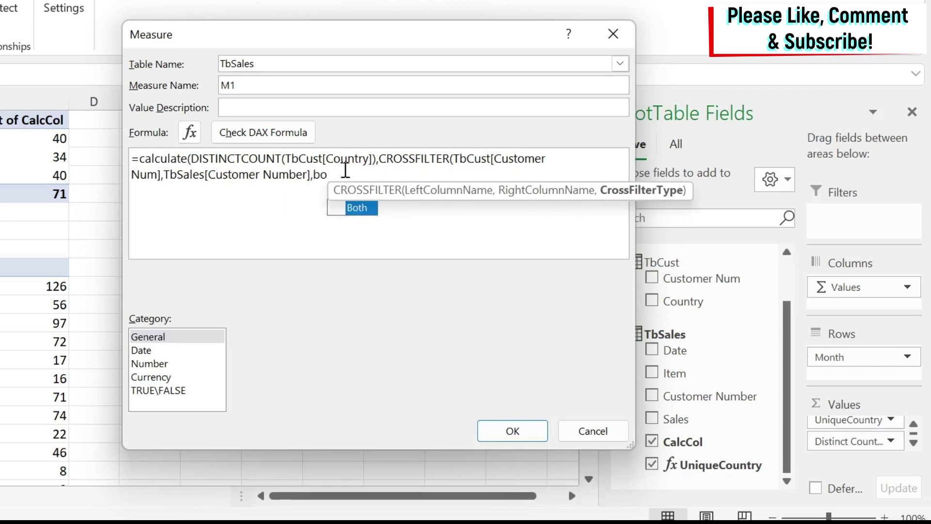
double_click(357, 208)
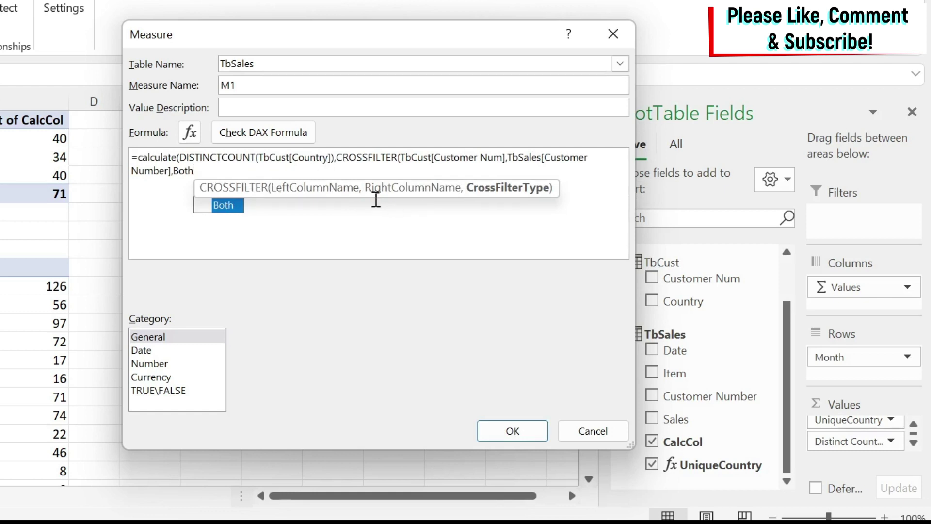
text()))
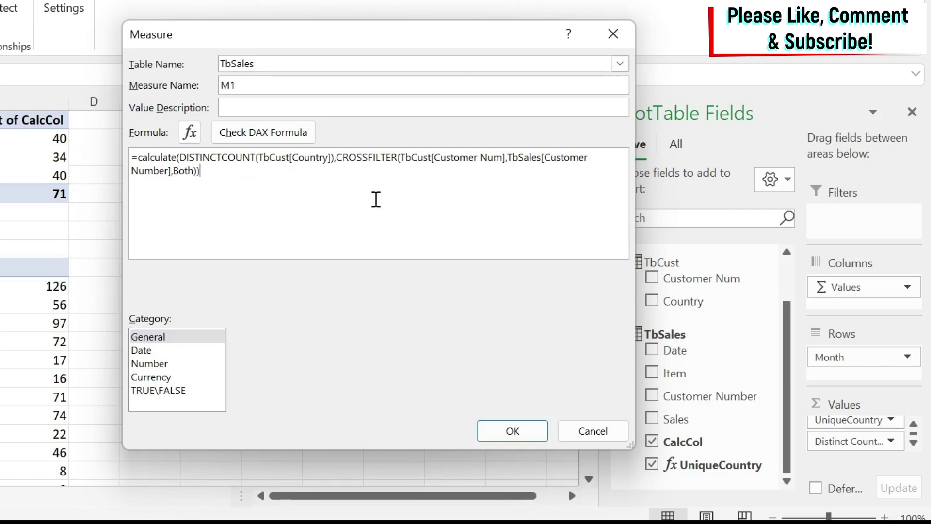
- Check the DAX formula, format M1 as a Whole Number, and save the measure
click(271, 132)
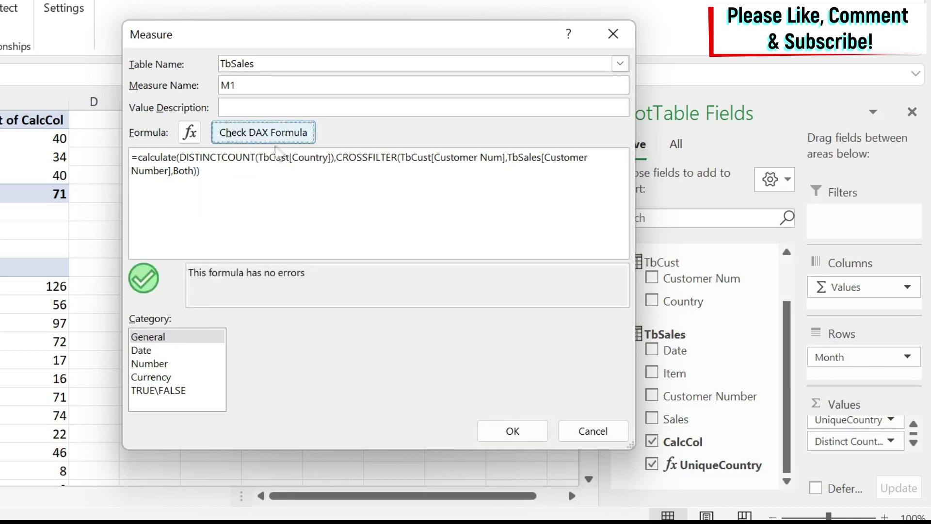
click(164, 363)
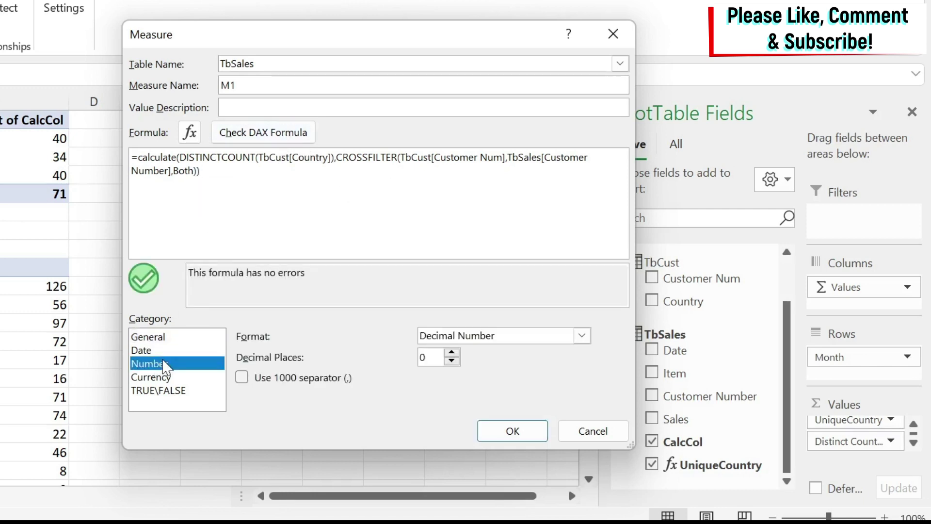
click(552, 337)
click(445, 382)
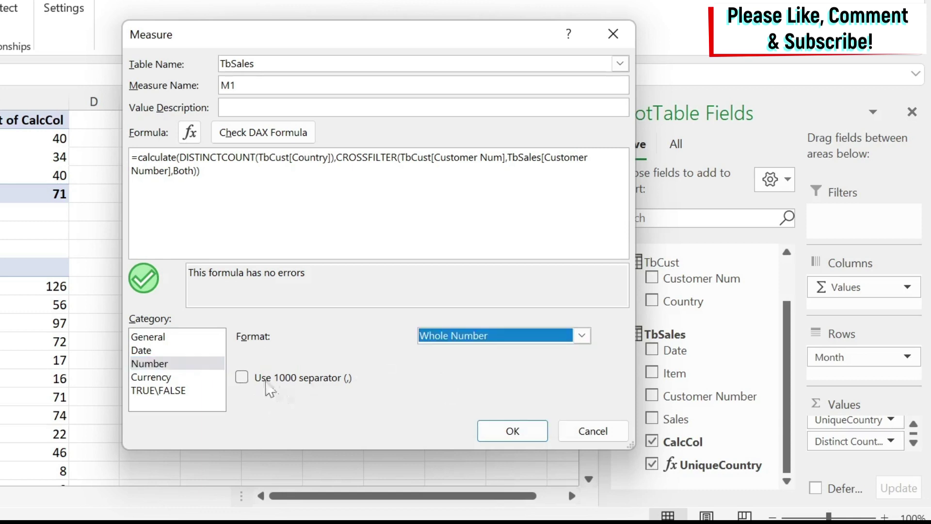
click(510, 431)
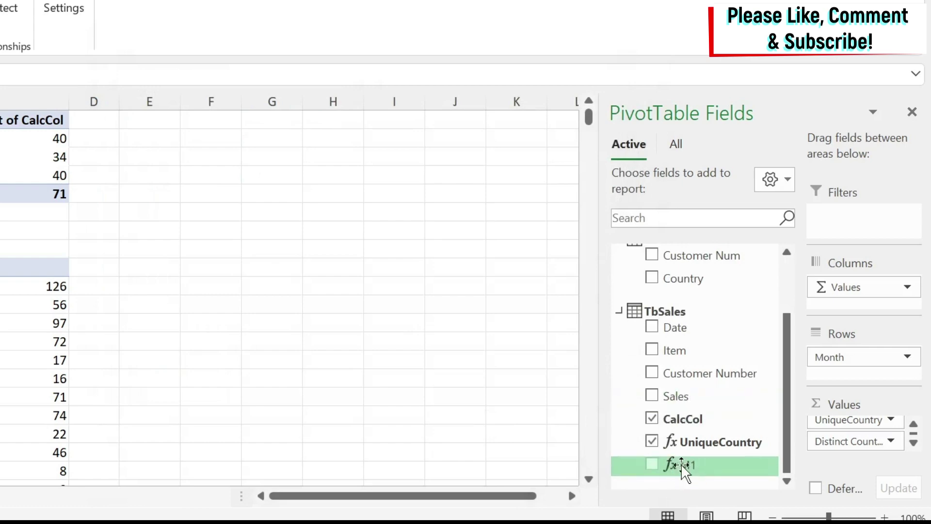
- Add M1 to the pivot's Values, showing 40, 34, 40 by month and 97 total
drag(681, 465, 852, 448)
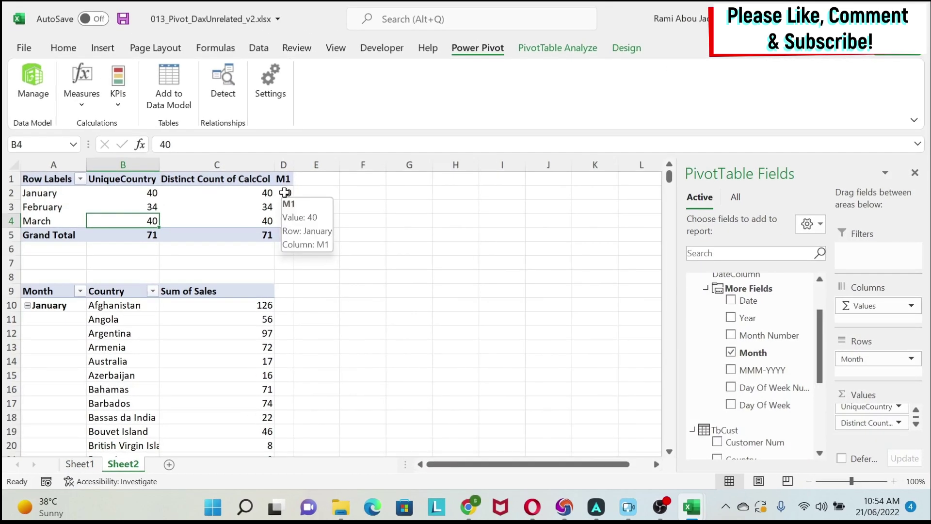
drag(156, 157, 156, 196)
click(410, 222)
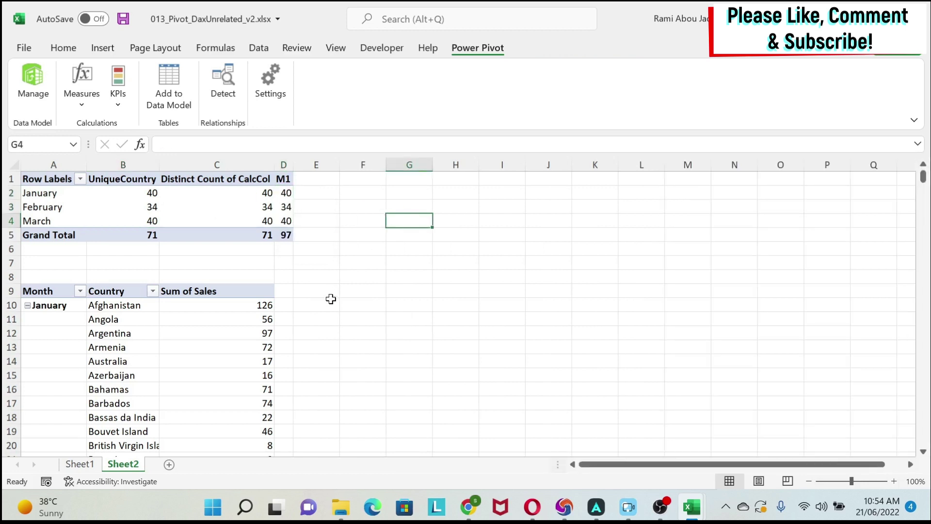